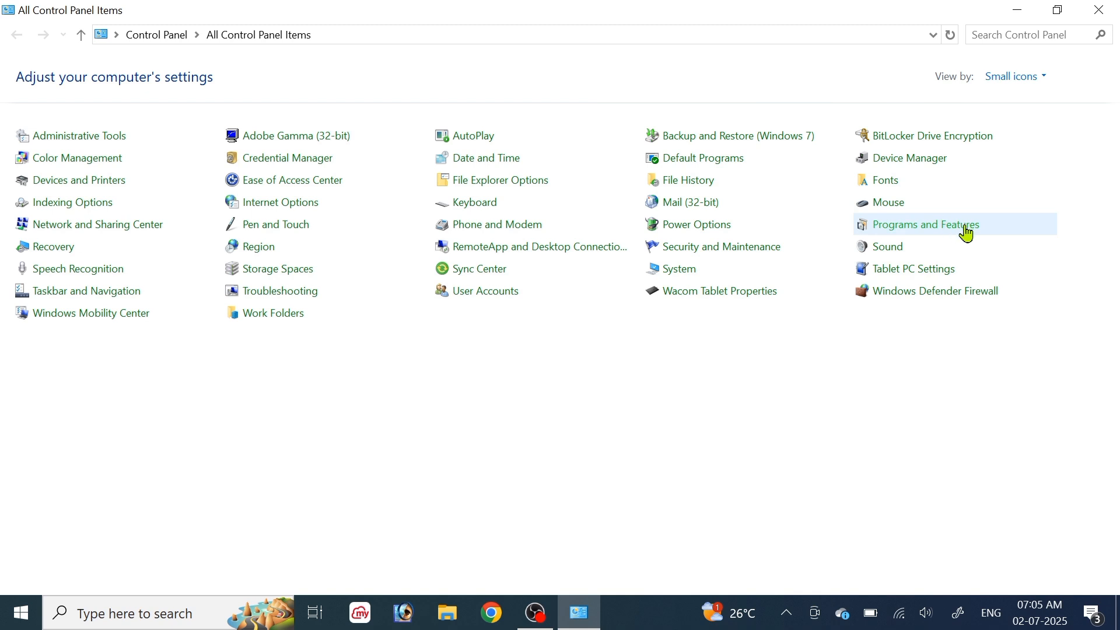
# - Uninstall Mantra Registered Device Service Production version 1.0.8 through Programs and Features
pyautogui.click(967, 233)
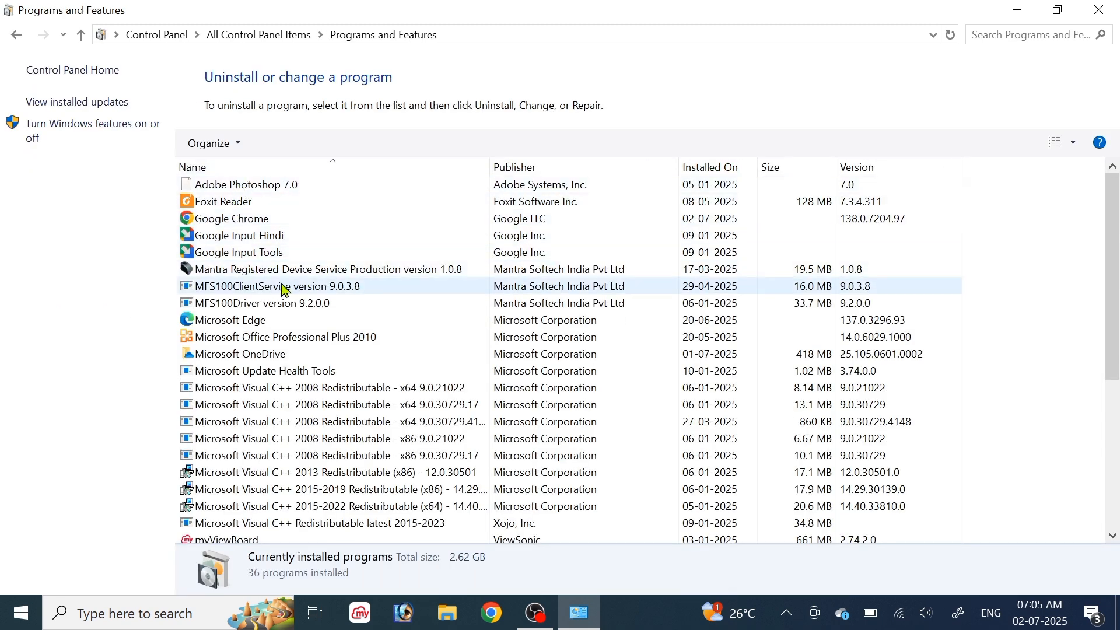
pyautogui.click(263, 279)
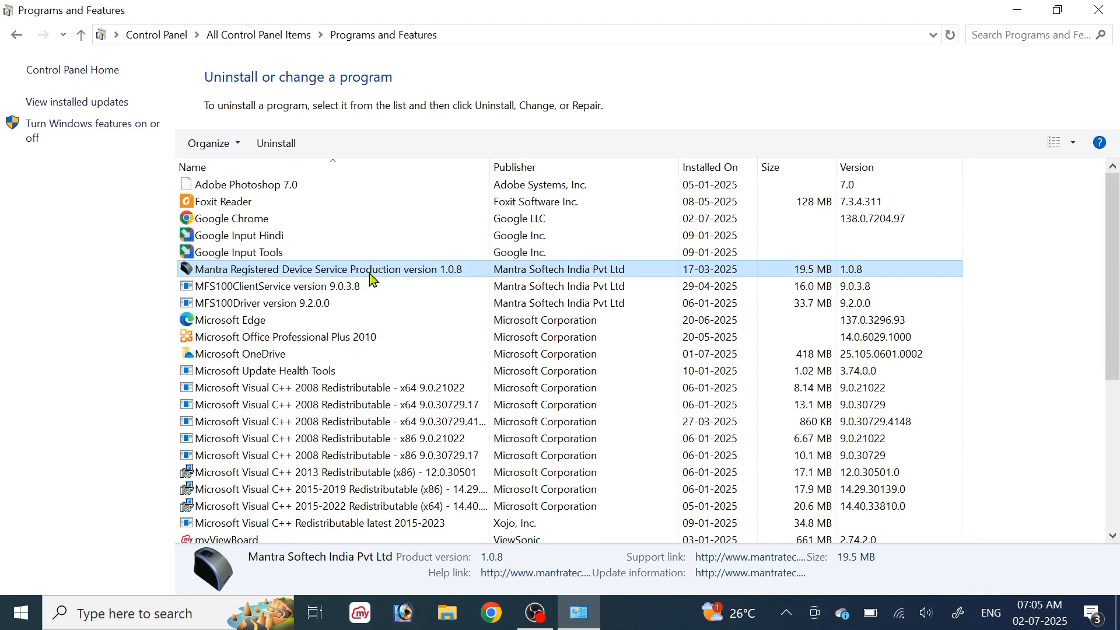
pyautogui.click(276, 143)
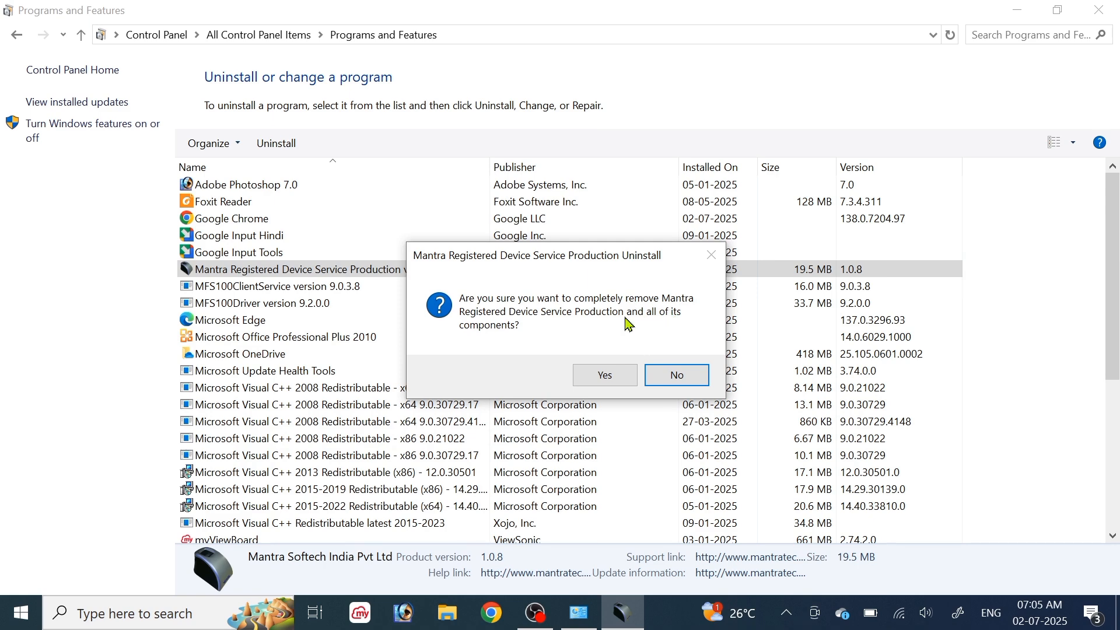
pyautogui.click(604, 375)
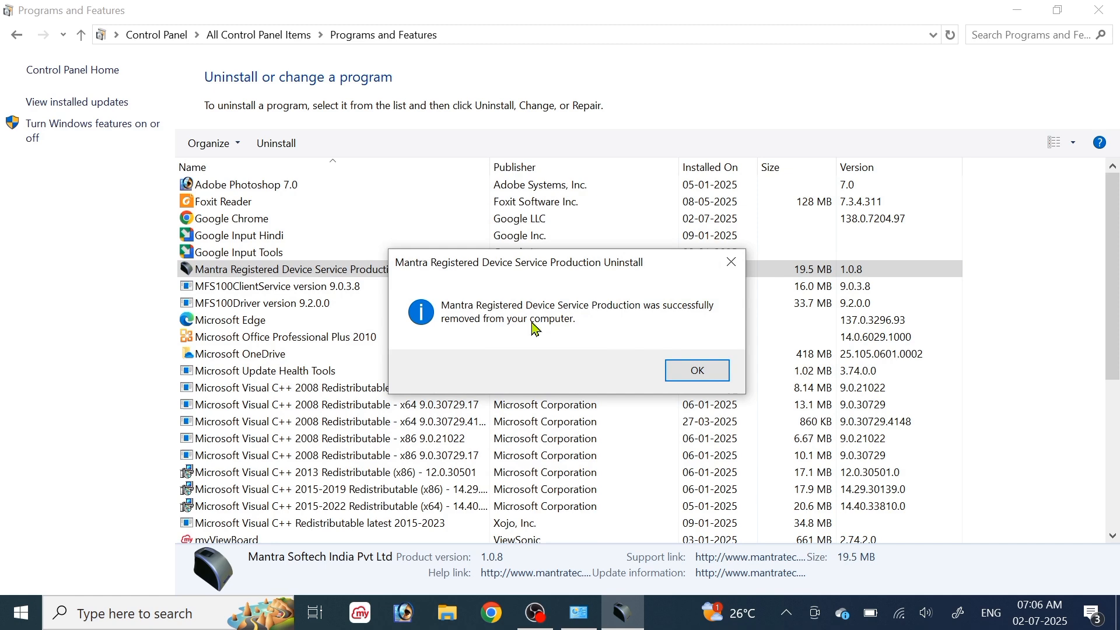
pyautogui.click(692, 375)
# - Uninstall MFS100Driver version 9.2.0.0, including the devices that use it, and refresh the installed programs list
pyautogui.click(279, 287)
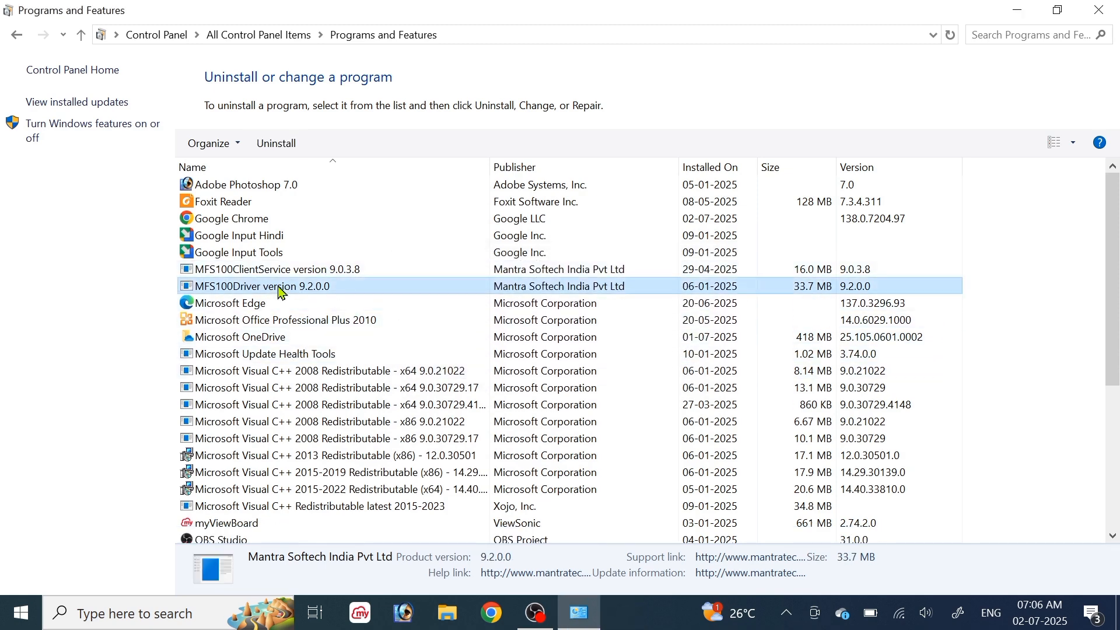
pyautogui.click(282, 143)
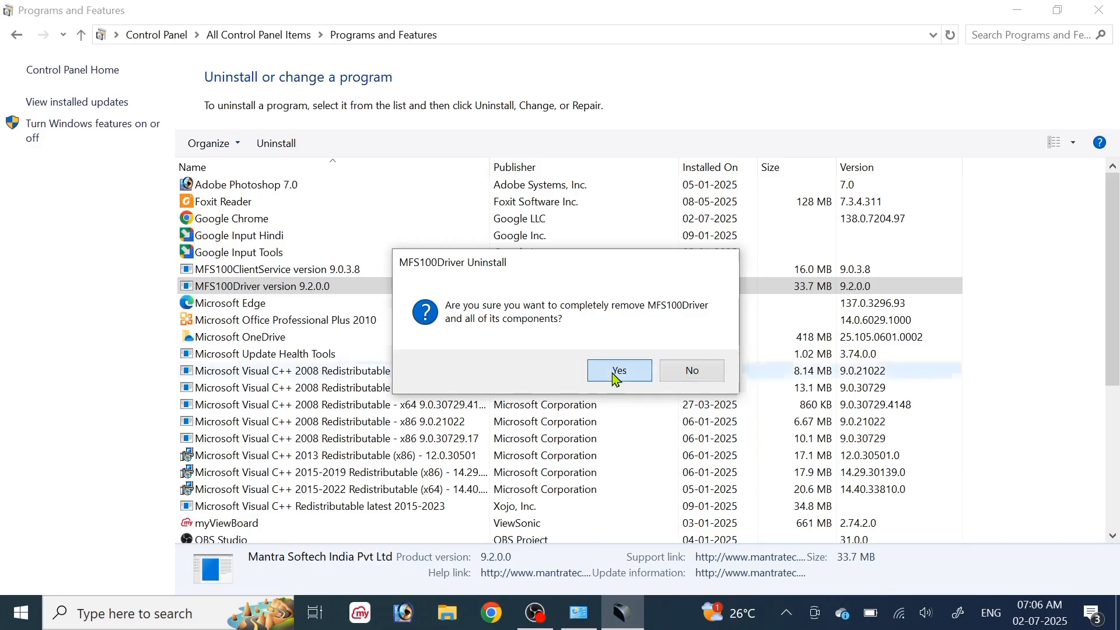
pyautogui.click(620, 370)
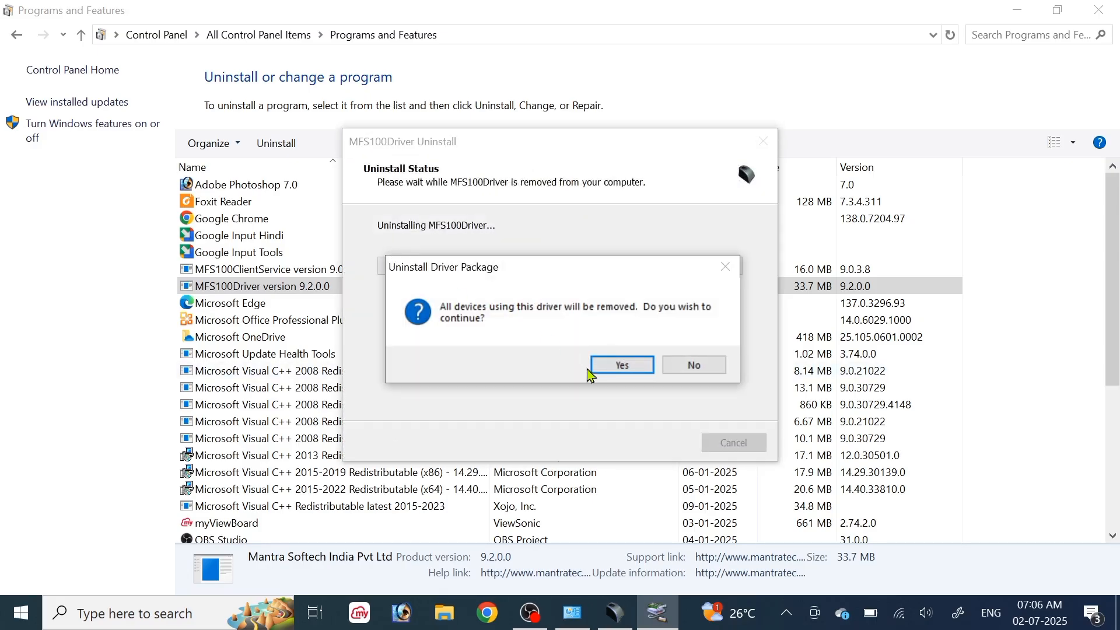
pyautogui.click(620, 367)
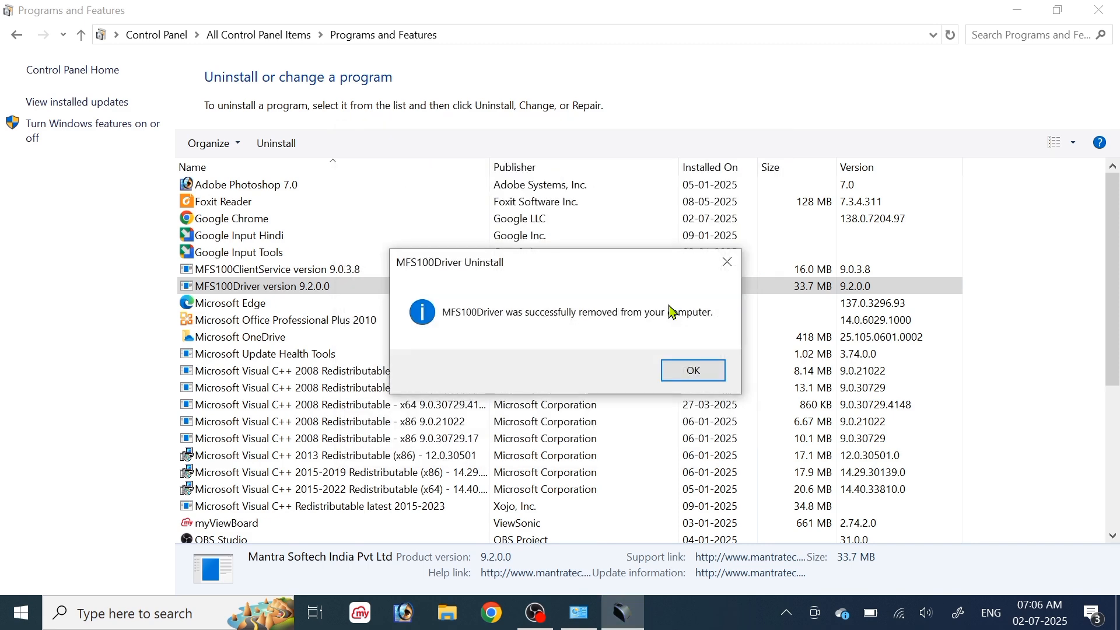
pyautogui.click(692, 370)
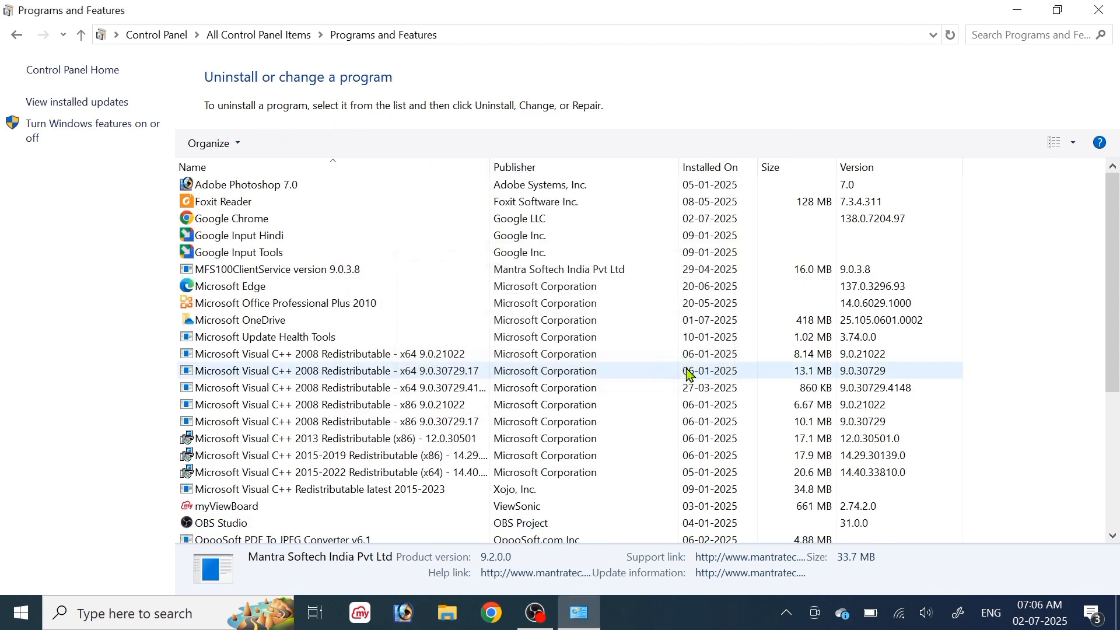
pyautogui.rightClick(1028, 232)
pyautogui.click(954, 297)
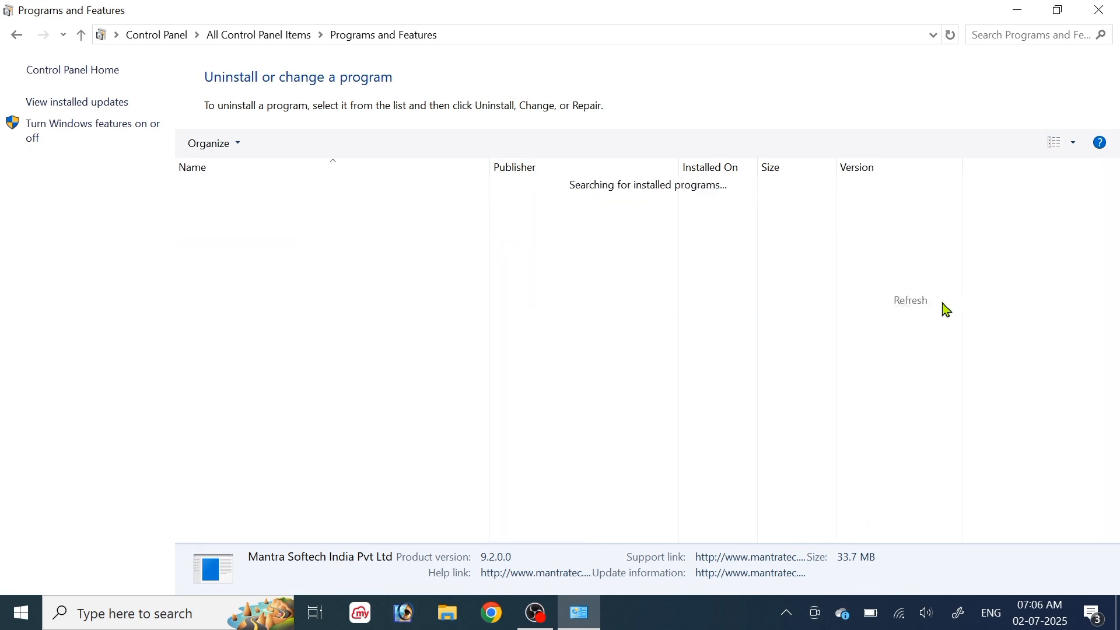
# - Minimize the programs list and open the MANTRA MF100 folder from the software collection on the SOFT (E:) drive in File Explorer
pyautogui.click(1017, 10)
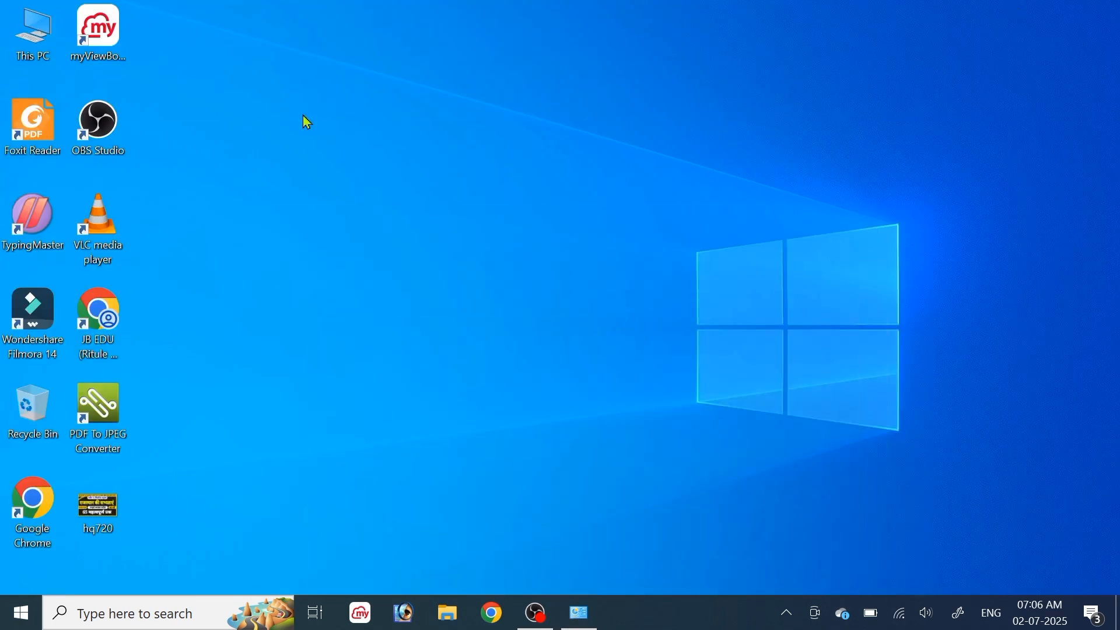
pyautogui.rightClick(302, 111)
pyautogui.click(264, 164)
pyautogui.click(453, 611)
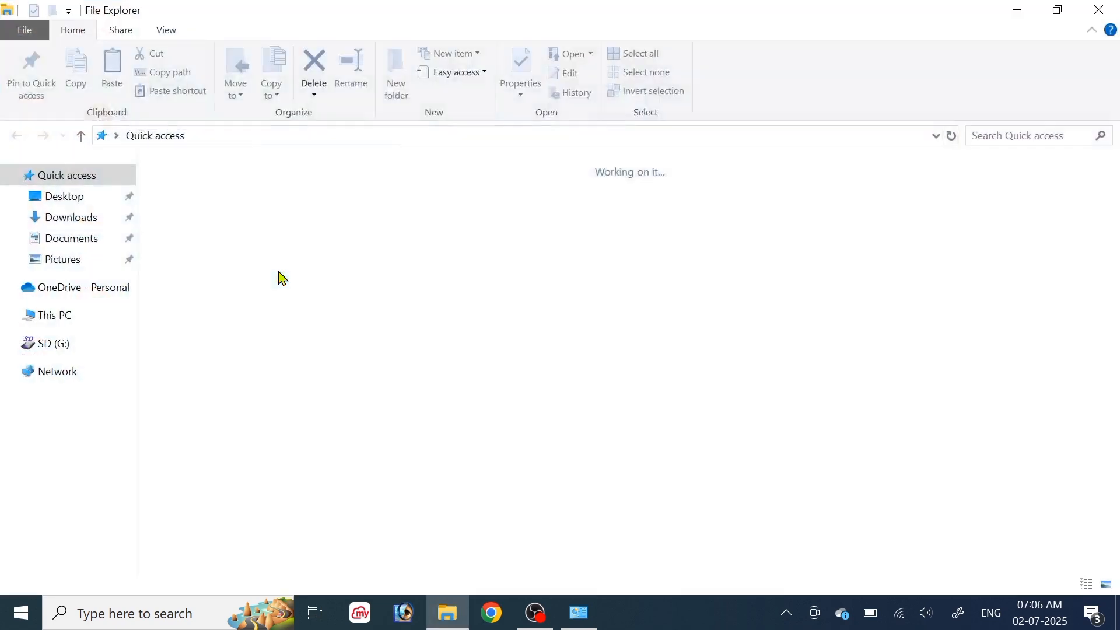
pyautogui.click(77, 505)
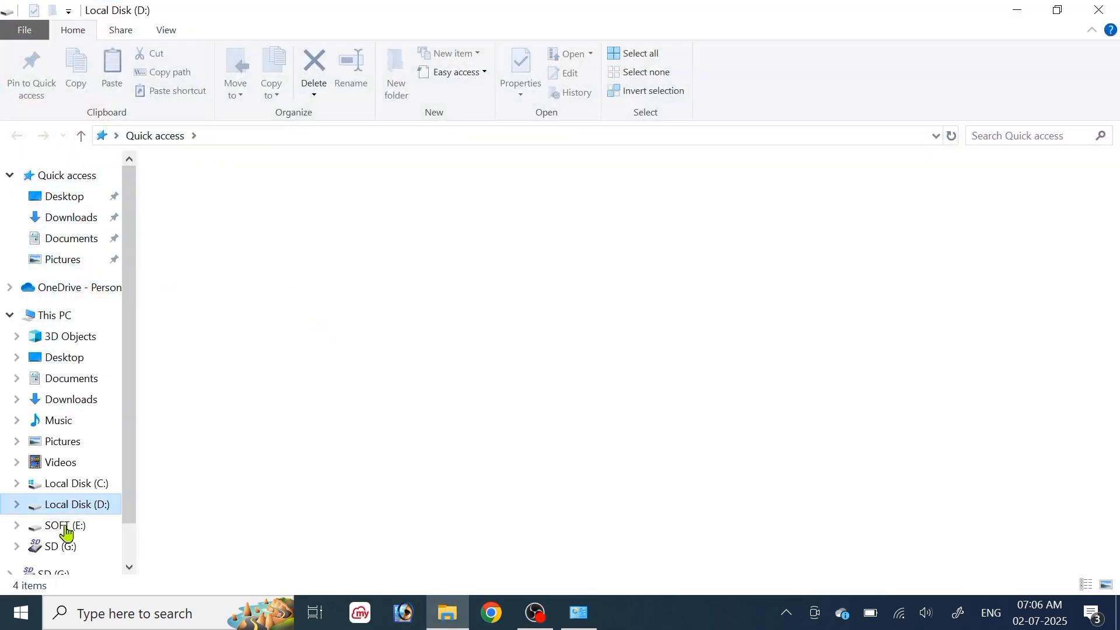
pyautogui.click(66, 526)
pyautogui.doubleClick(806, 222)
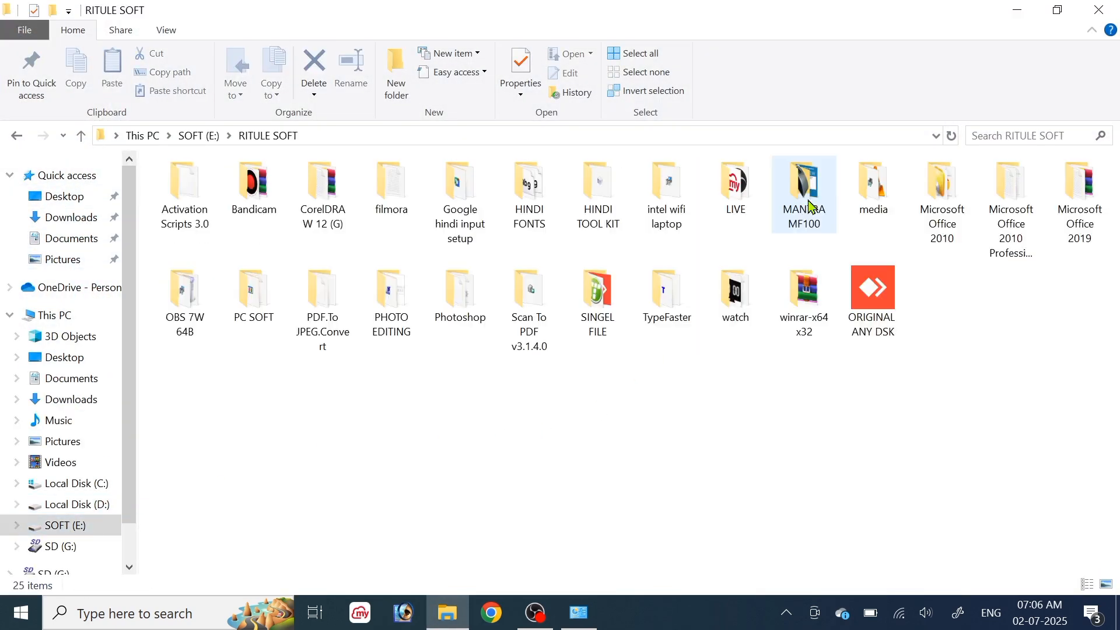
pyautogui.doubleClick(807, 192)
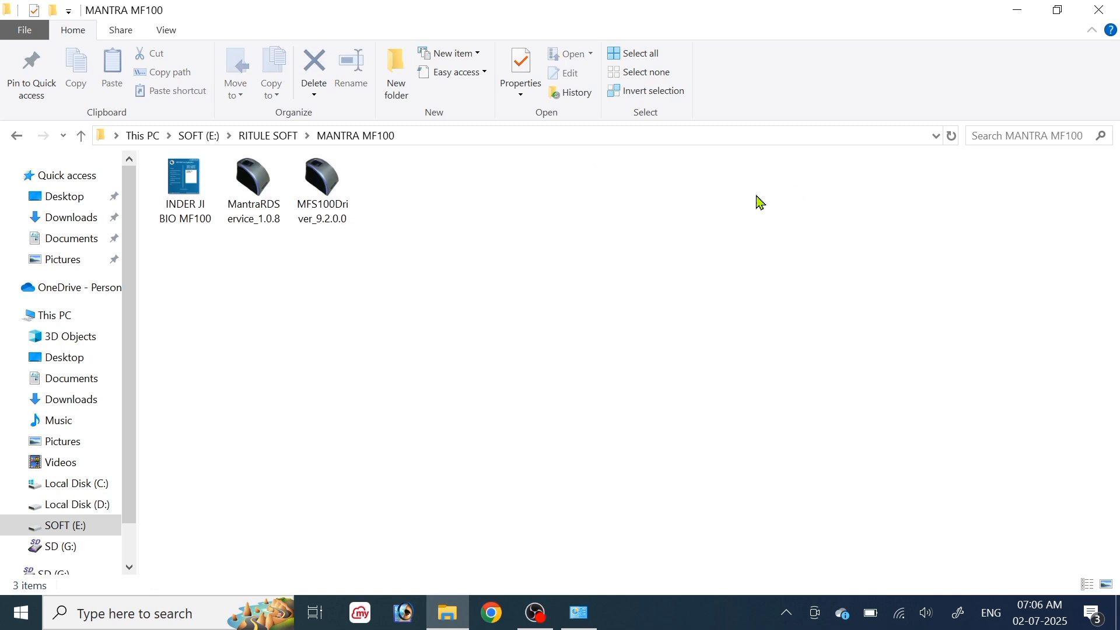
pyautogui.rightClick(389, 307)
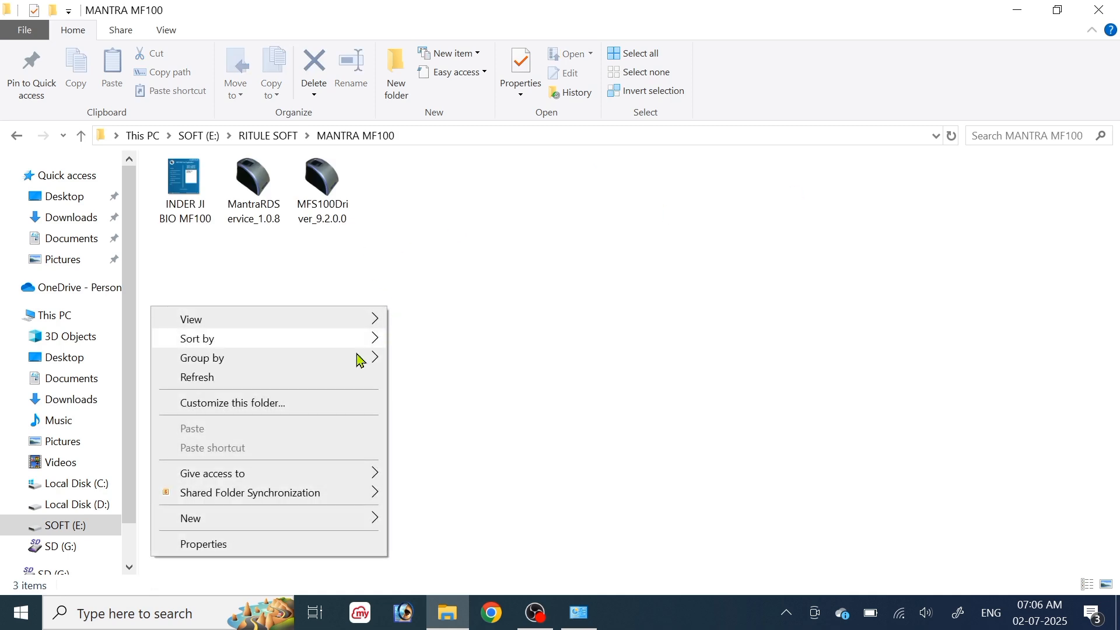
pyautogui.click(340, 378)
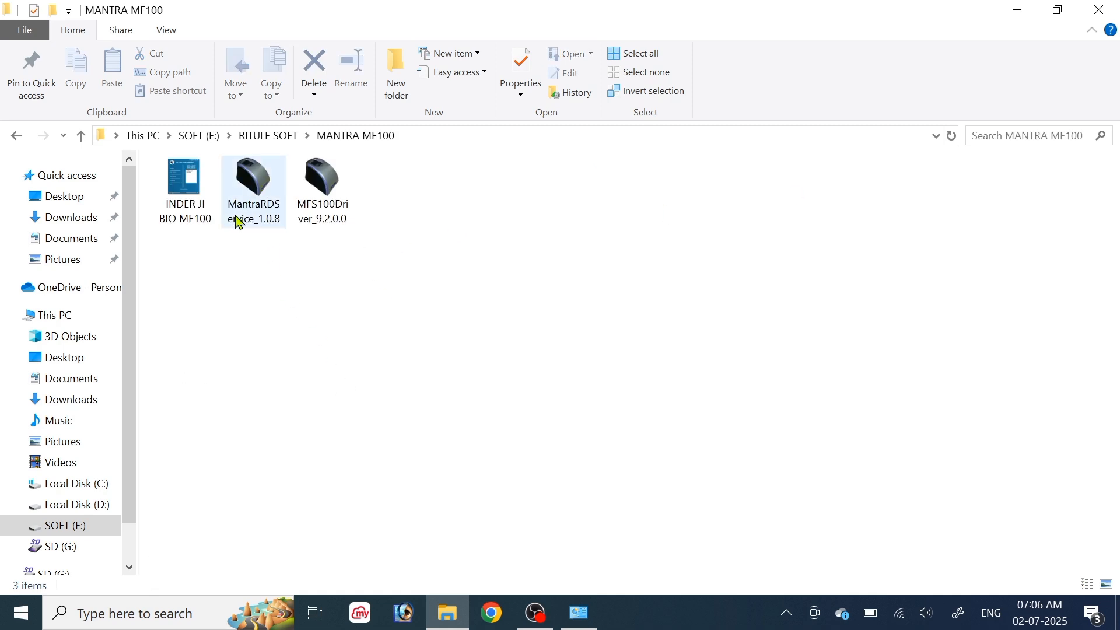
# - Run the MFS100Driver_9.2.0.0 setup as administrator and start installing the driver in its default destination
pyautogui.doubleClick(318, 194)
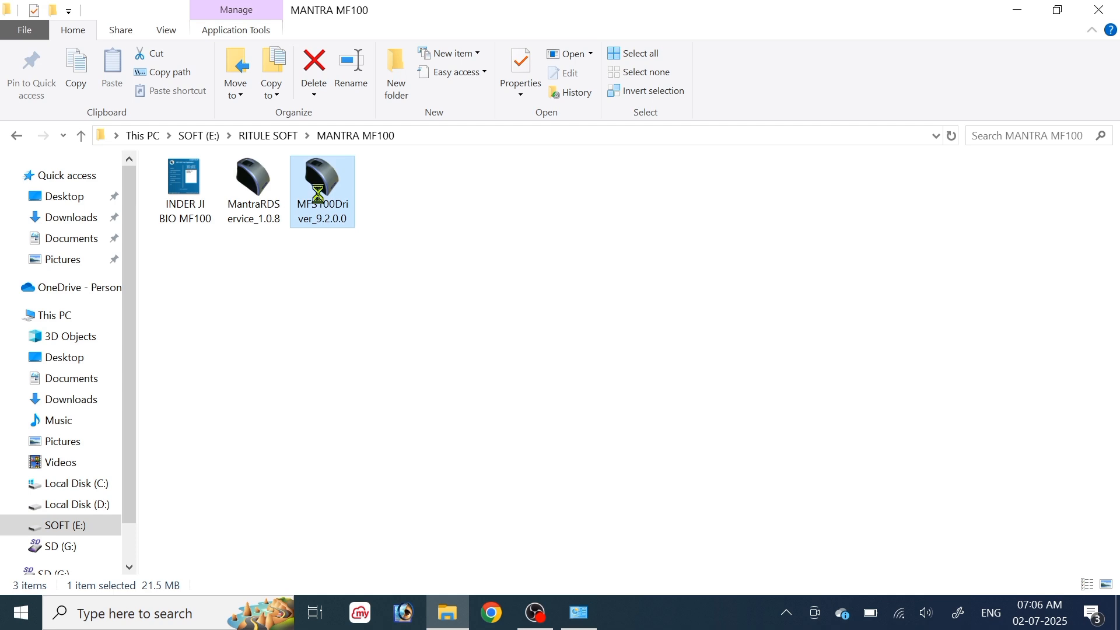
pyautogui.rightClick(319, 197)
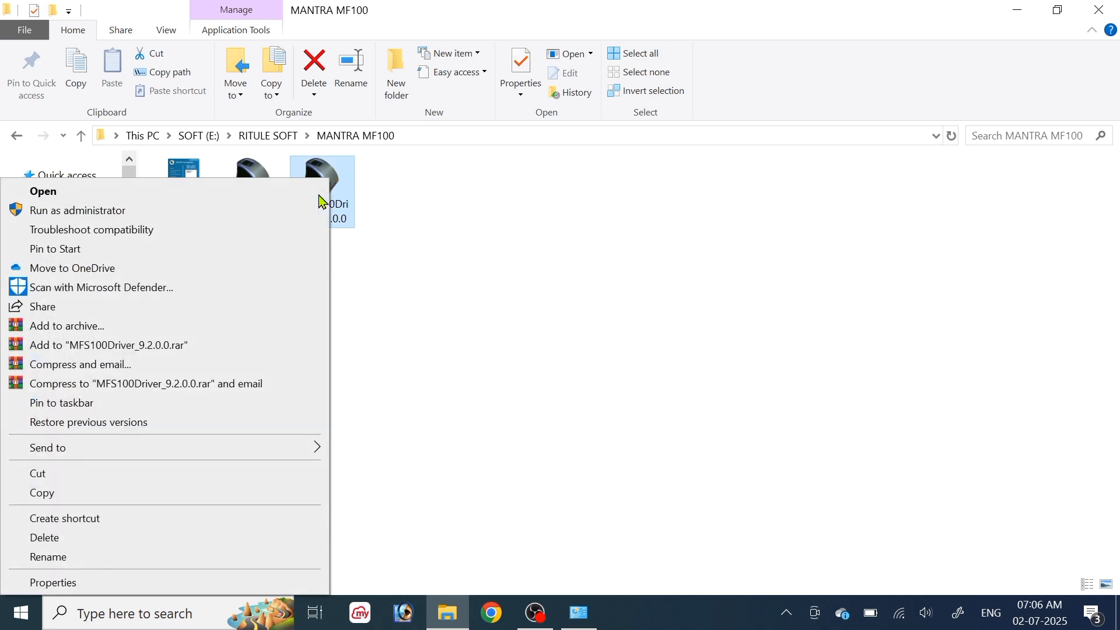
pyautogui.click(114, 215)
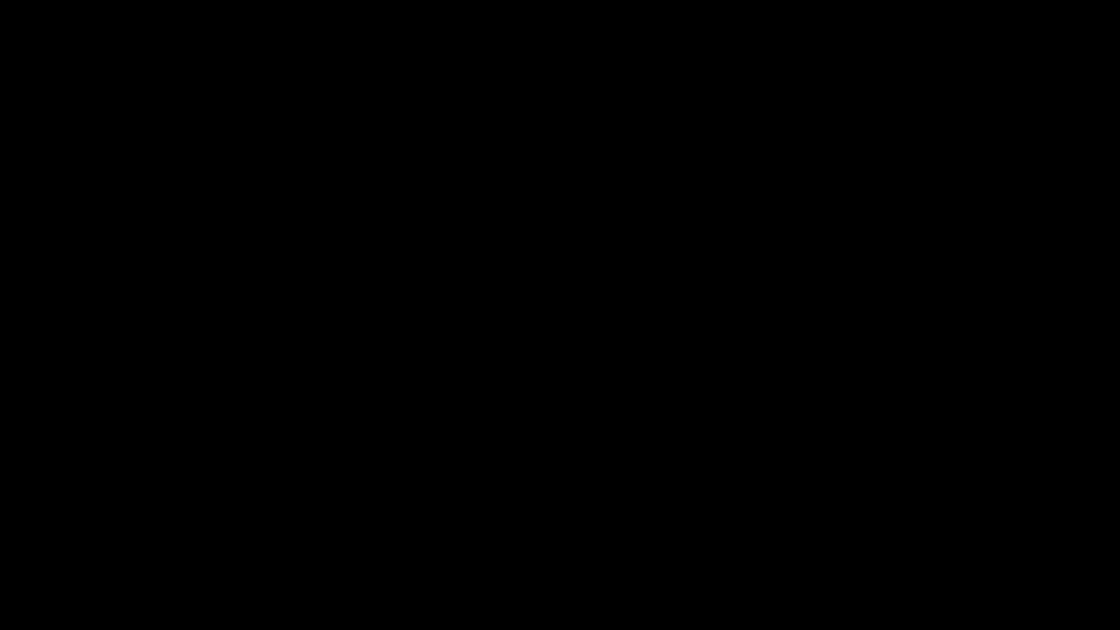
pyautogui.click(474, 422)
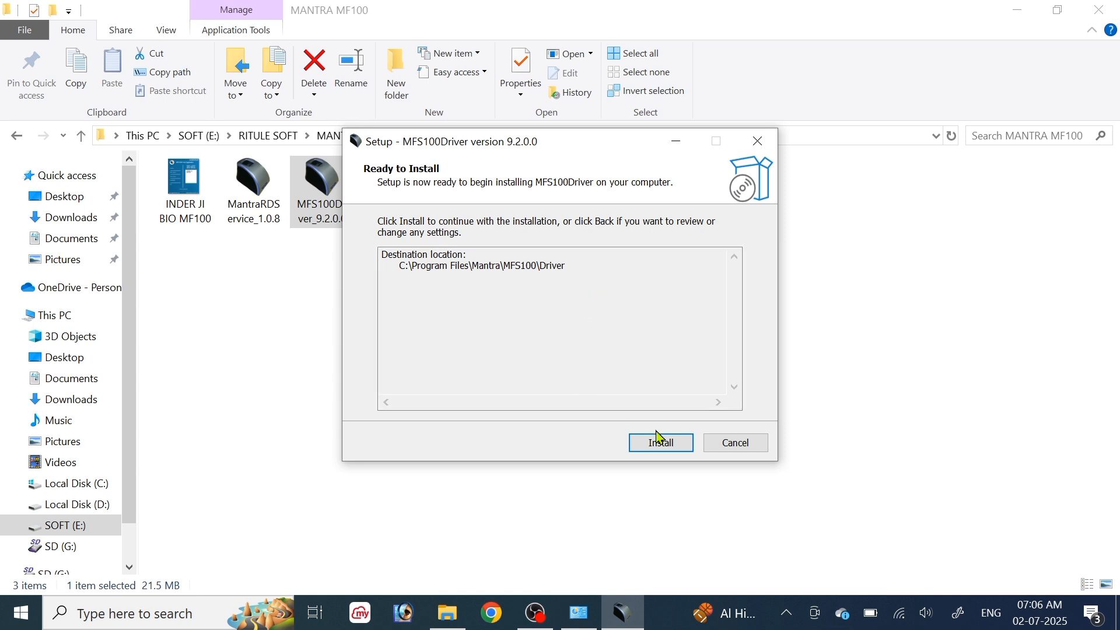
pyautogui.click(673, 445)
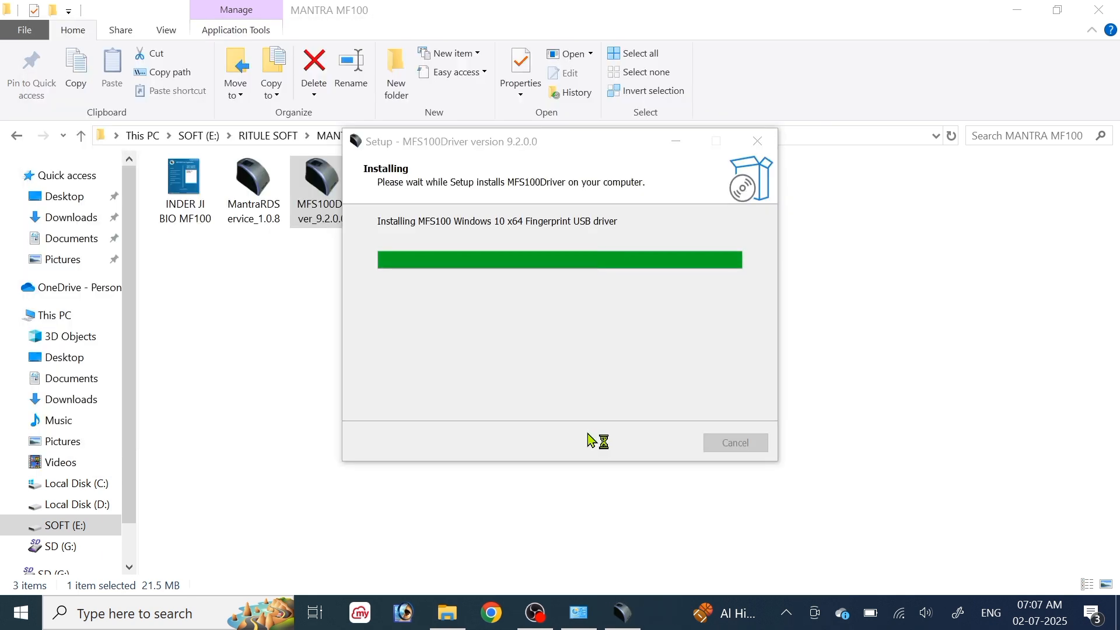
# - Refresh the folder and check the installed programs list while the driver setup is running
pyautogui.rightClick(234, 301)
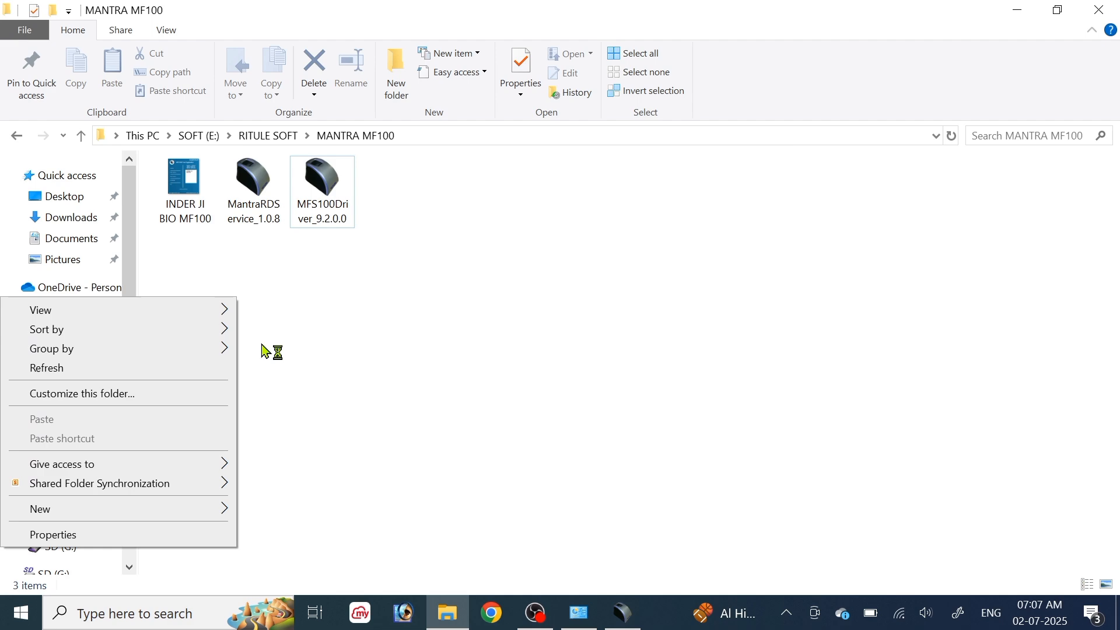
pyautogui.click(184, 366)
pyautogui.click(592, 617)
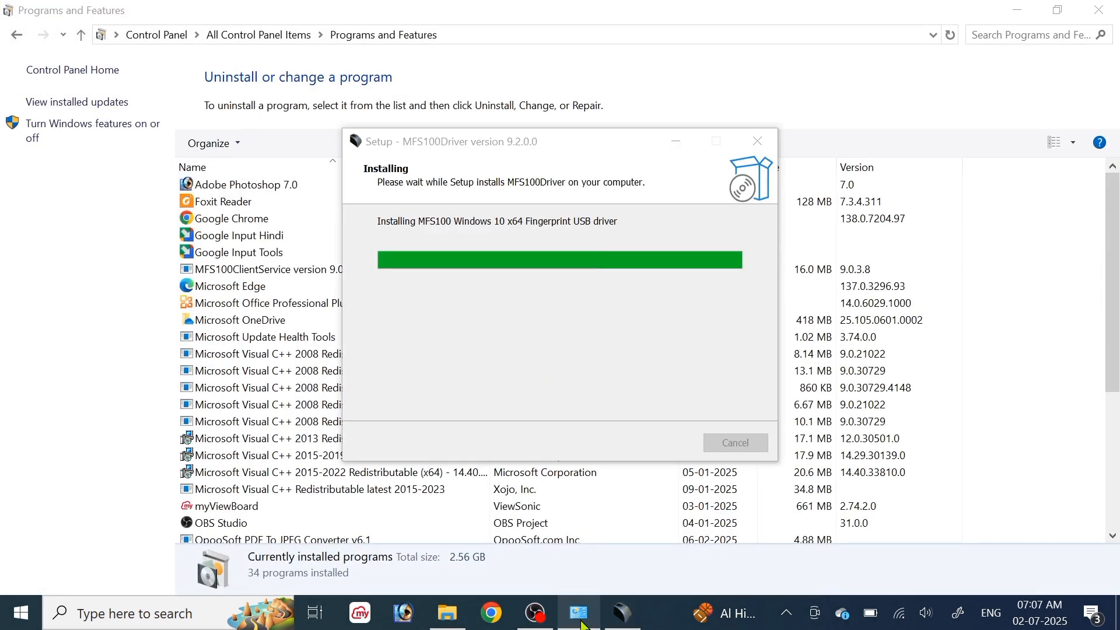
pyautogui.click(583, 625)
pyautogui.click(588, 622)
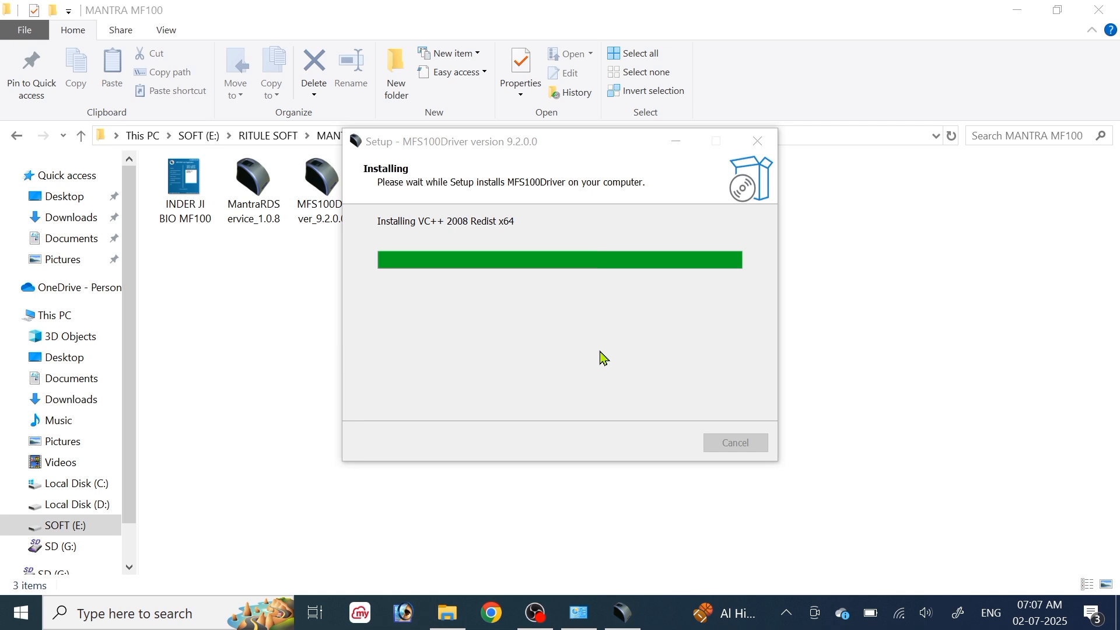
# - Run MantraRDService_1.0.8 as administrator, install it with the default Start Menu folder and finish the setup wizard
pyautogui.doubleClick(254, 190)
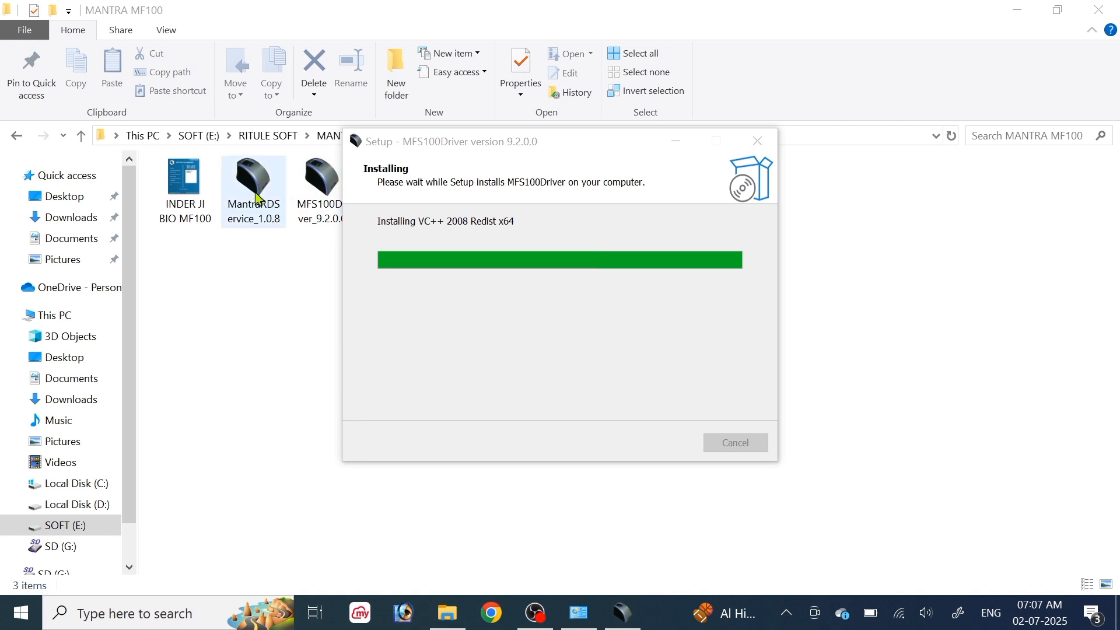
pyautogui.rightClick(254, 191)
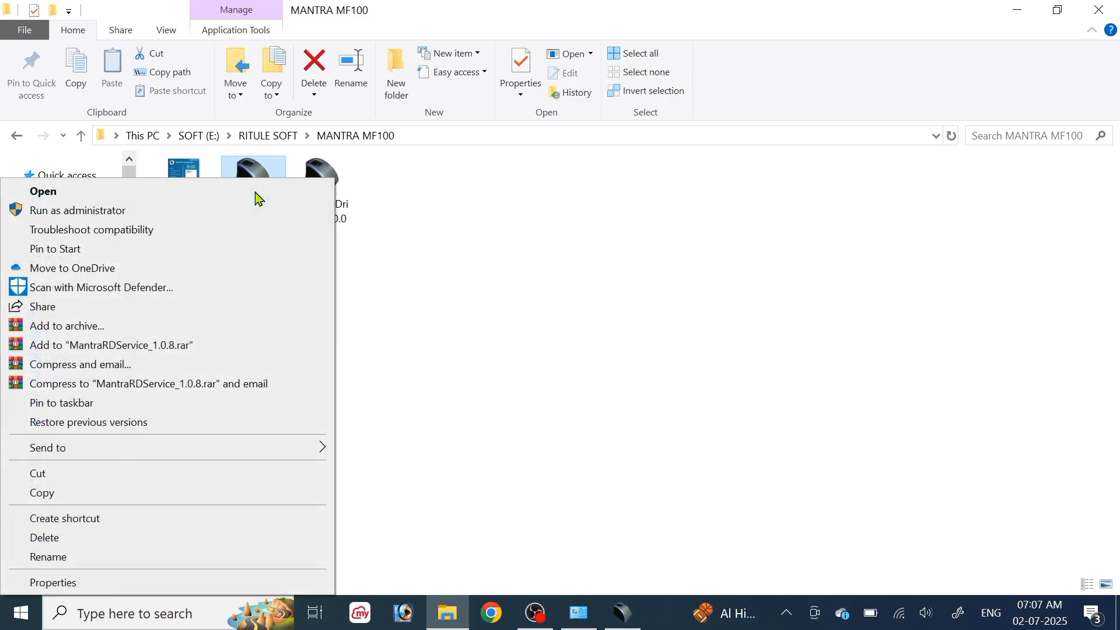
pyautogui.click(255, 210)
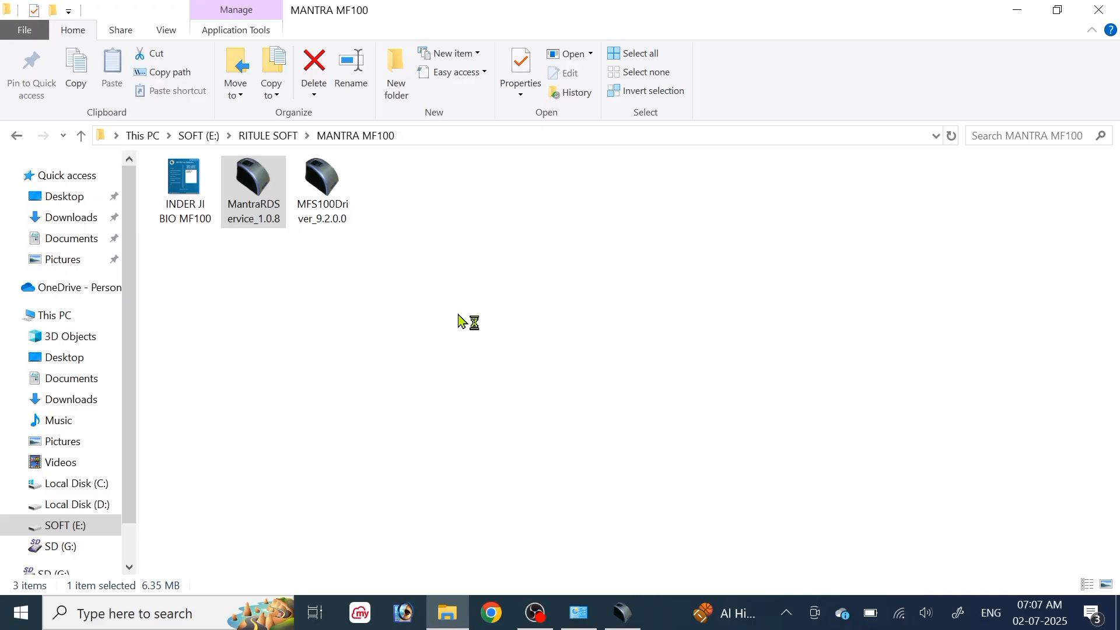
pyautogui.click(629, 611)
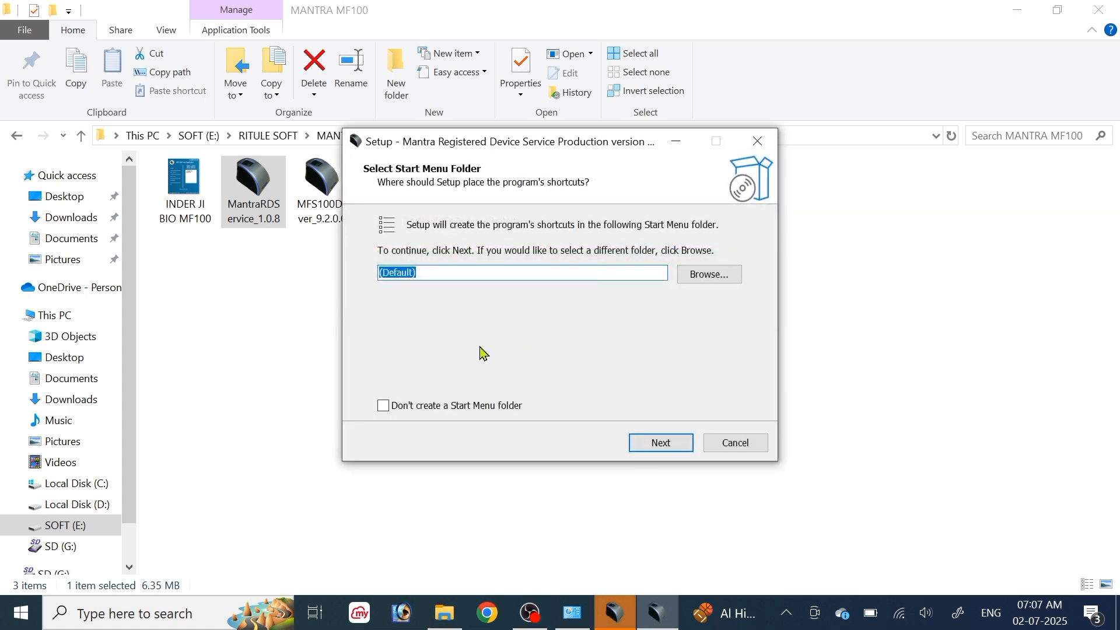
pyautogui.click(656, 445)
pyautogui.click(668, 443)
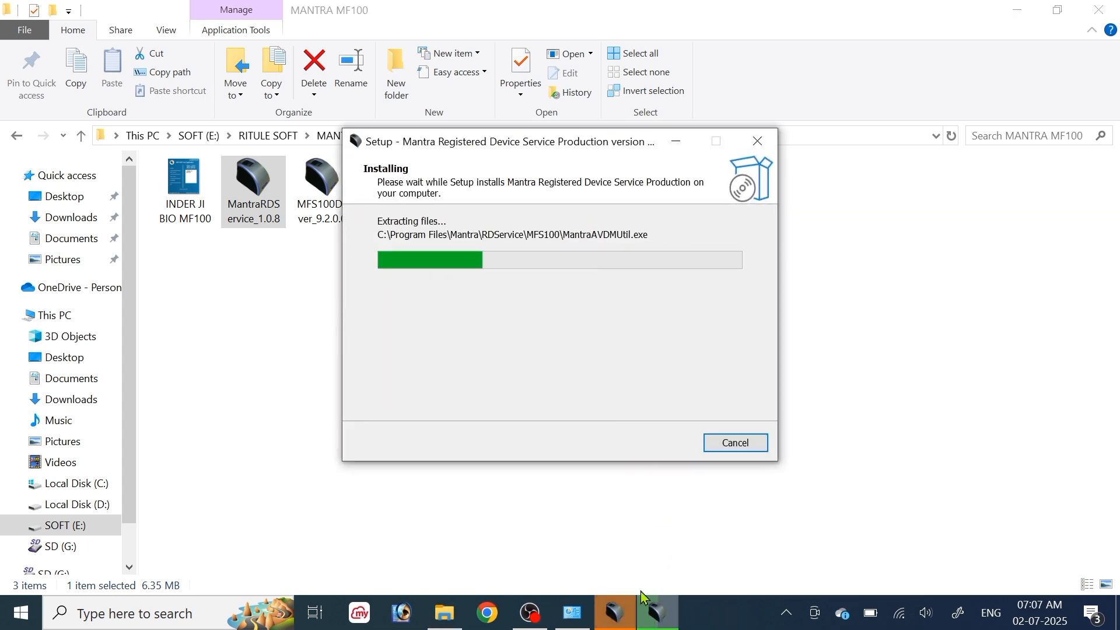
pyautogui.click(658, 449)
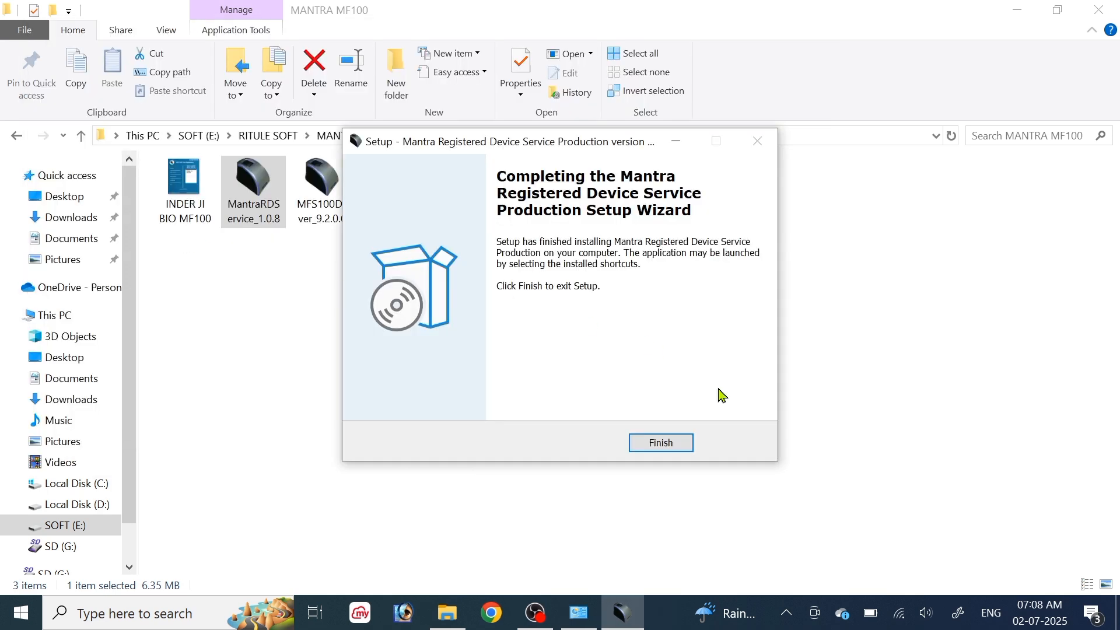
pyautogui.click(671, 445)
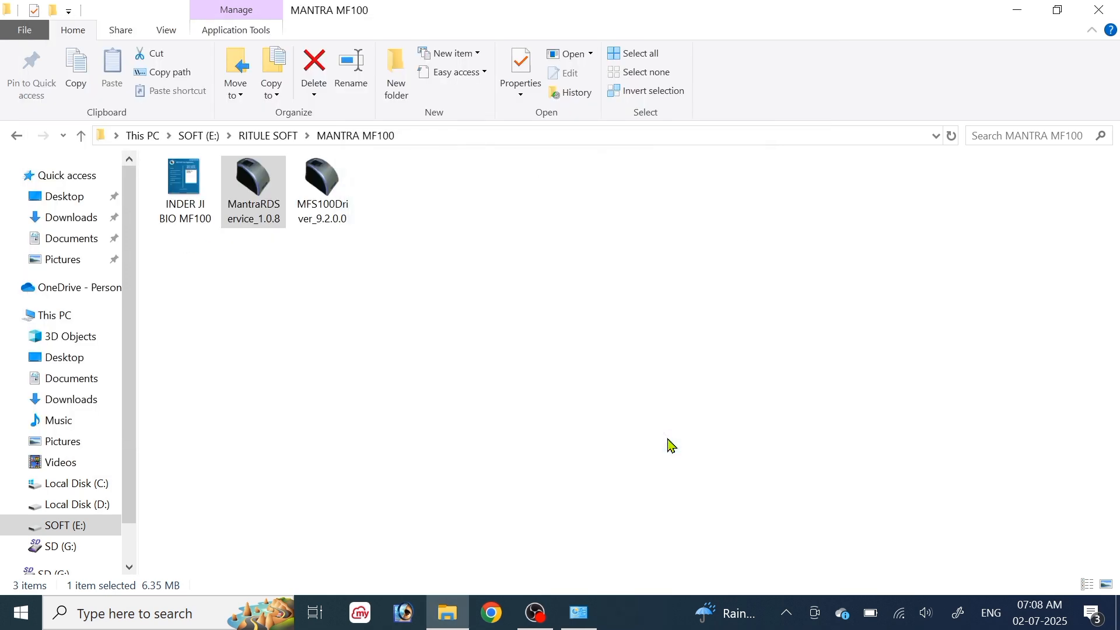
# - Refresh the MANTRA MF100 folder and open its BIO MF100 file
pyautogui.rightClick(491, 258)
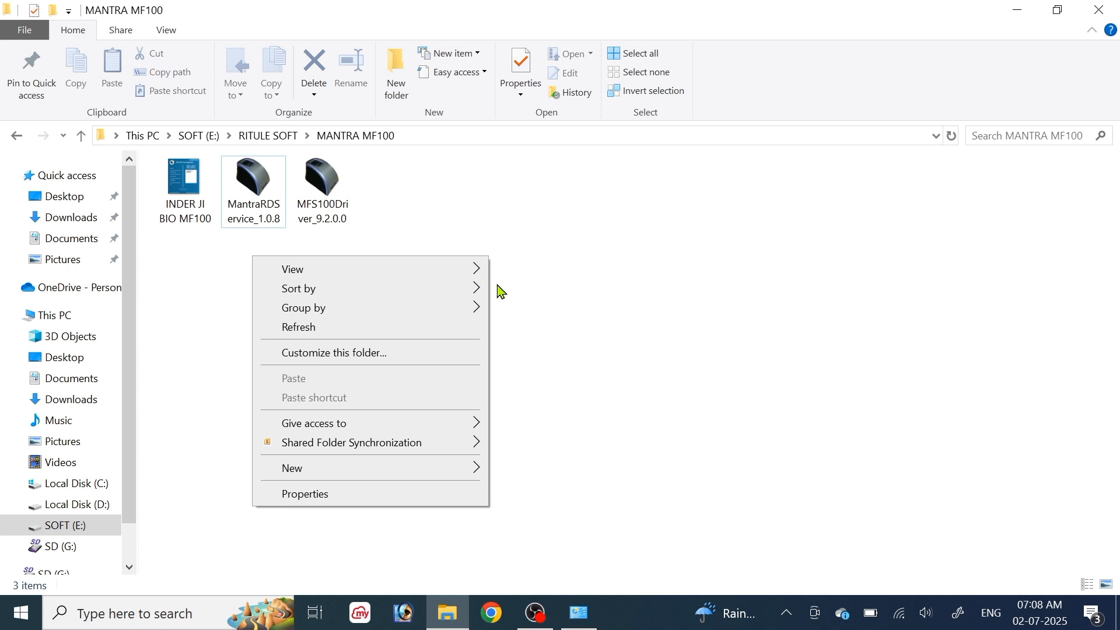
pyautogui.click(432, 326)
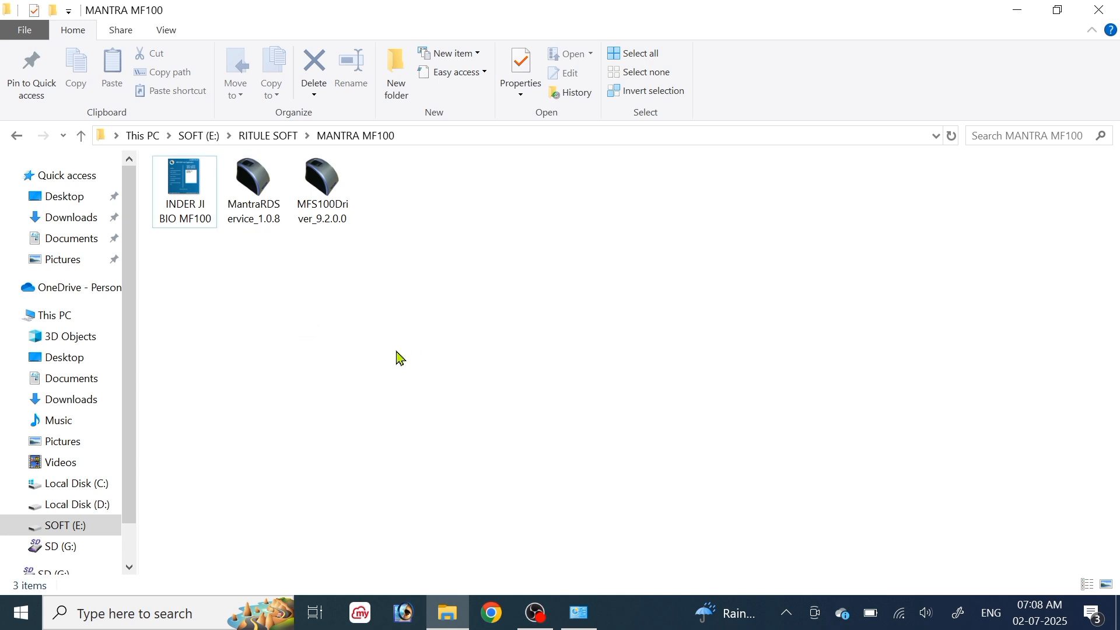
pyautogui.doubleClick(194, 190)
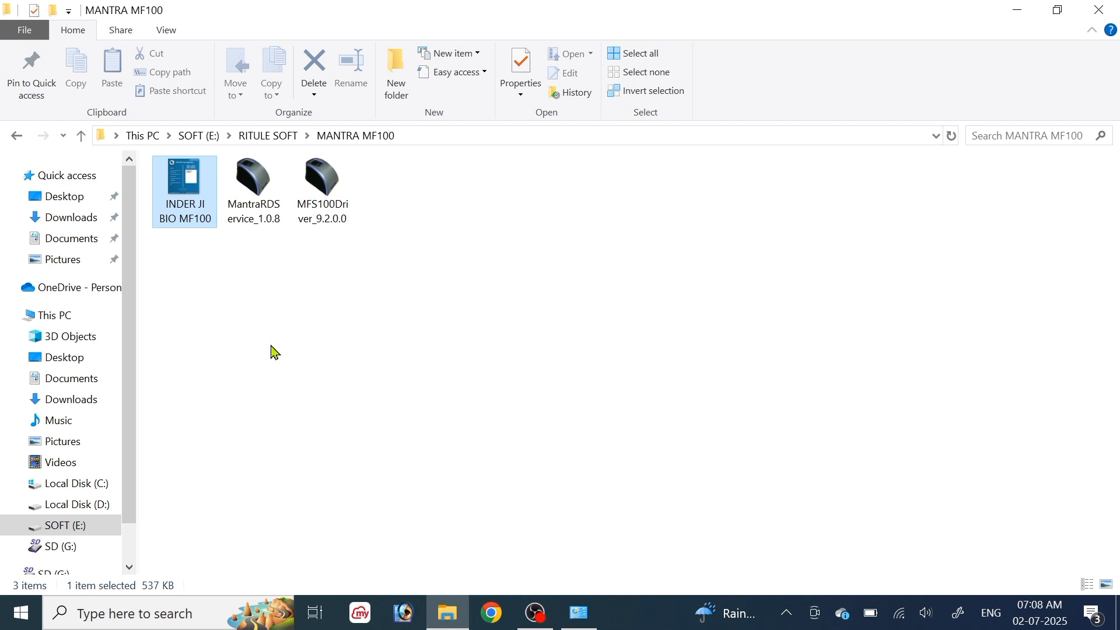
# - Open the BIO MF100 image from the MANTRA MF100 folder to view the test application screenshot, and close the viewer
pyautogui.rightClick(178, 195)
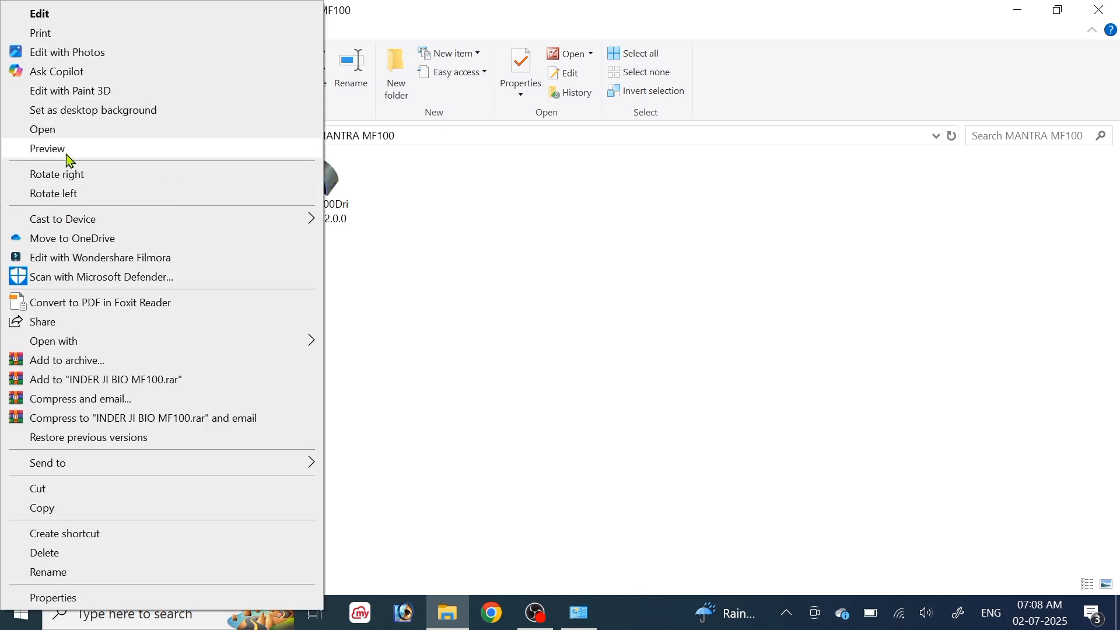
pyautogui.click(68, 132)
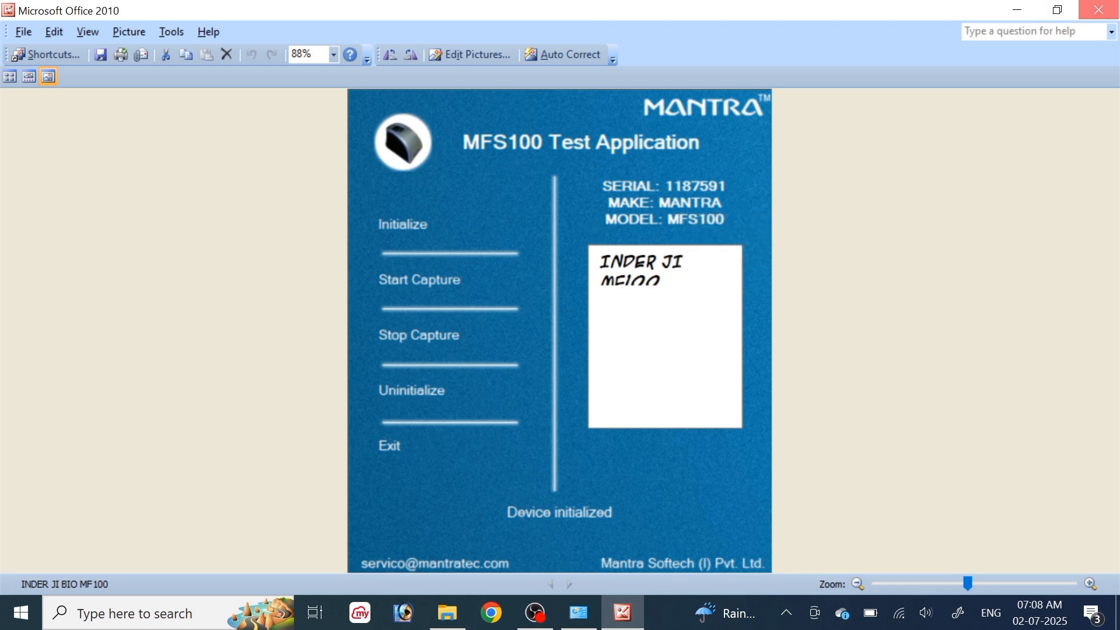
pyautogui.click(1100, 10)
pyautogui.rightClick(346, 338)
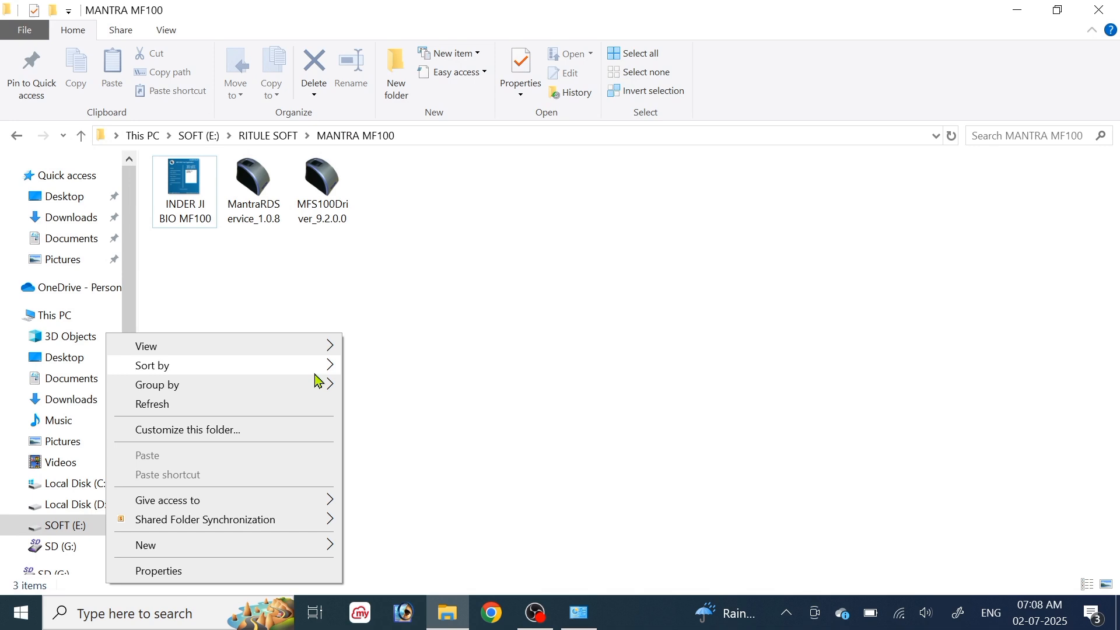
pyautogui.click(269, 406)
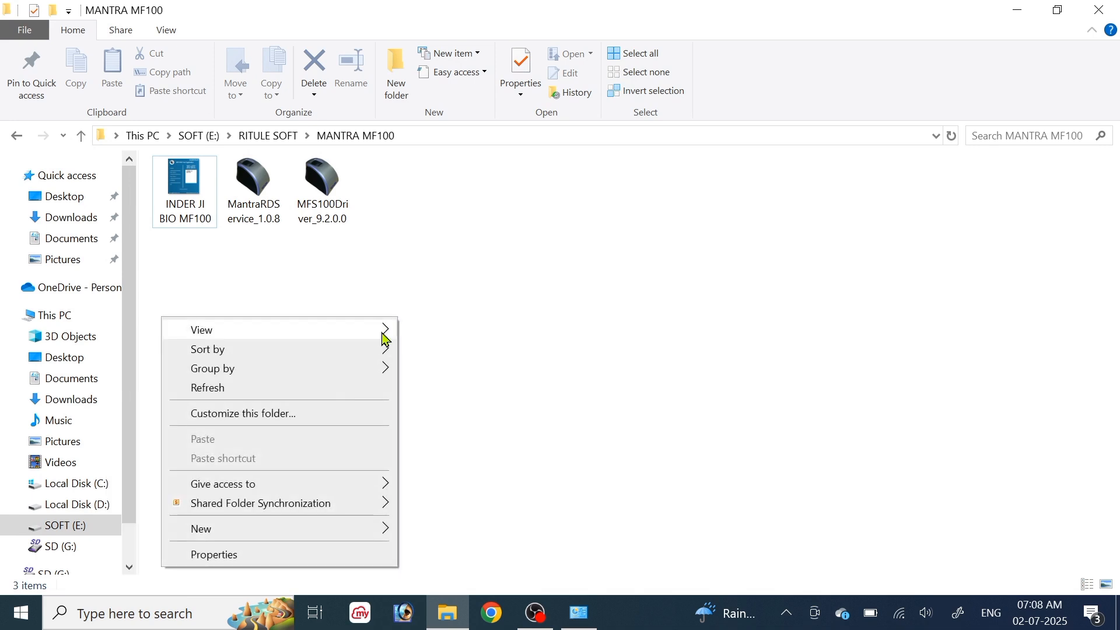
pyautogui.click(332, 388)
pyautogui.rightClick(367, 246)
pyautogui.click(345, 315)
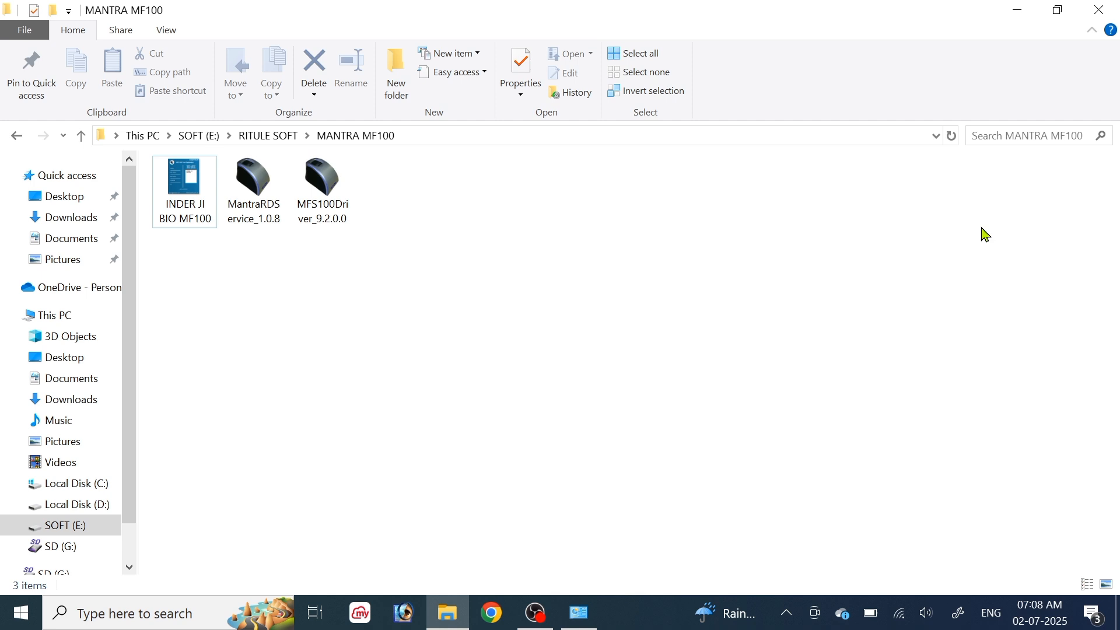
pyautogui.rightClick(645, 289)
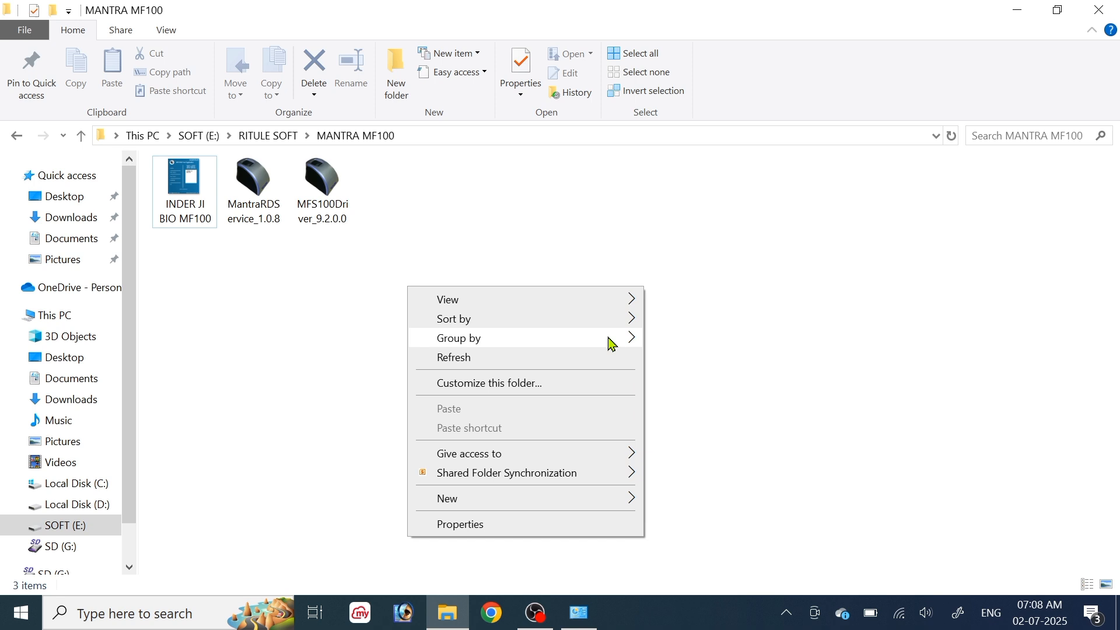
pyautogui.click(590, 360)
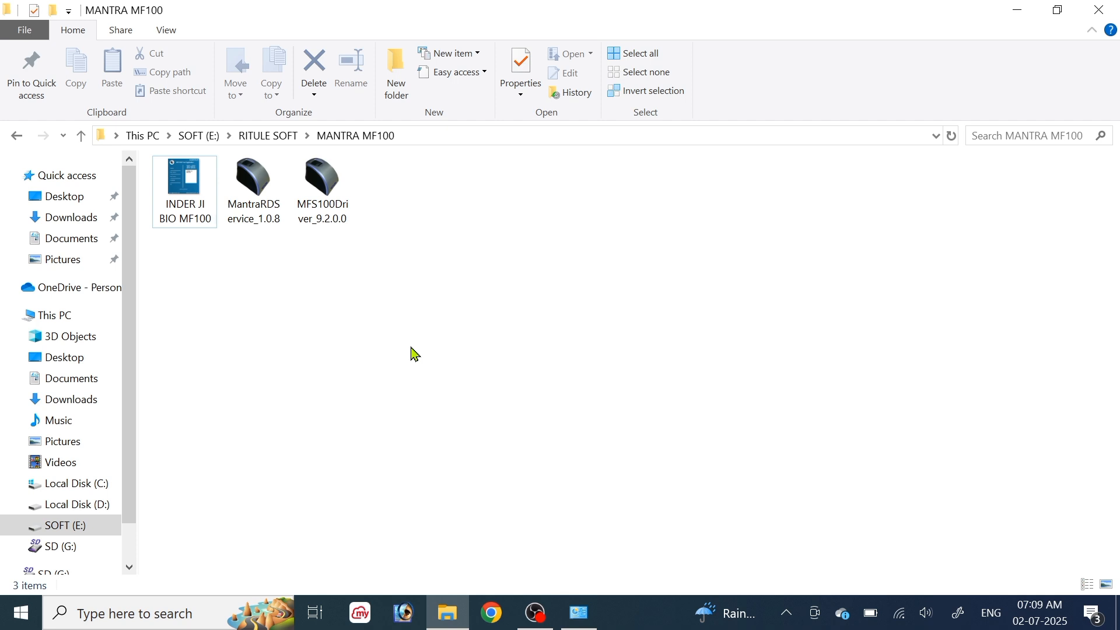
# - Minimize the MANTRA MF100 folder window and open the Windows Services console
pyautogui.click(1017, 10)
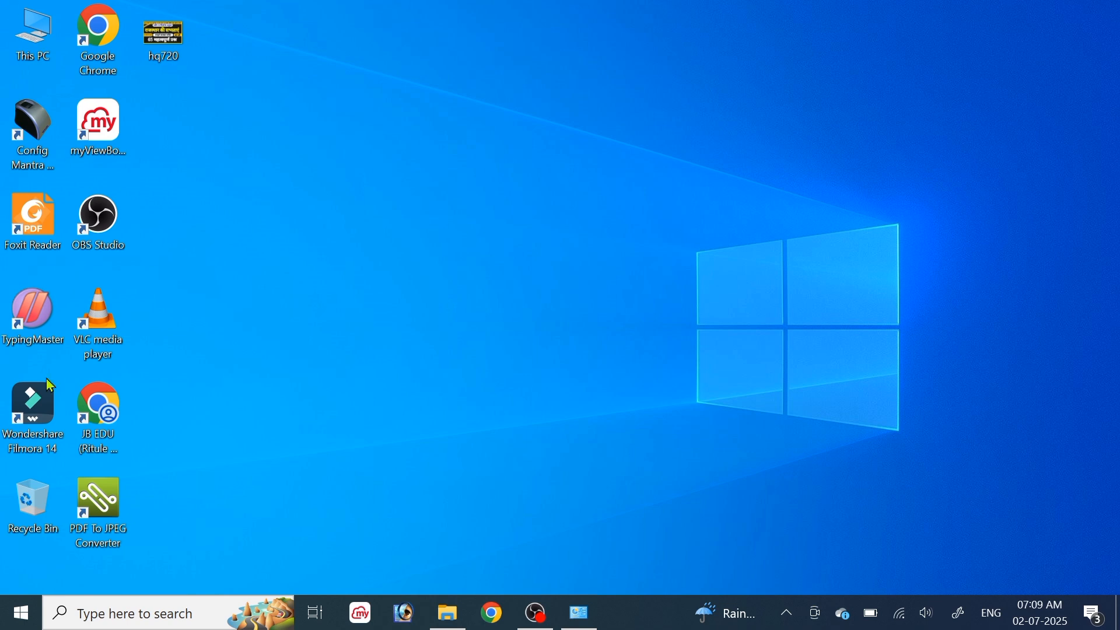
pyautogui.rightClick(313, 159)
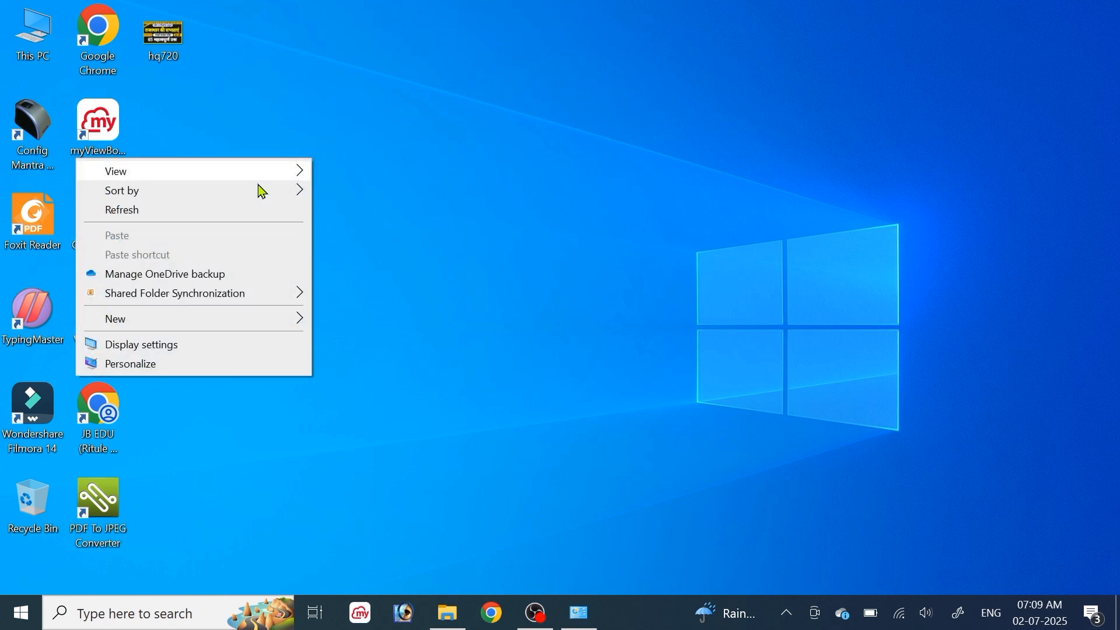
pyautogui.click(208, 212)
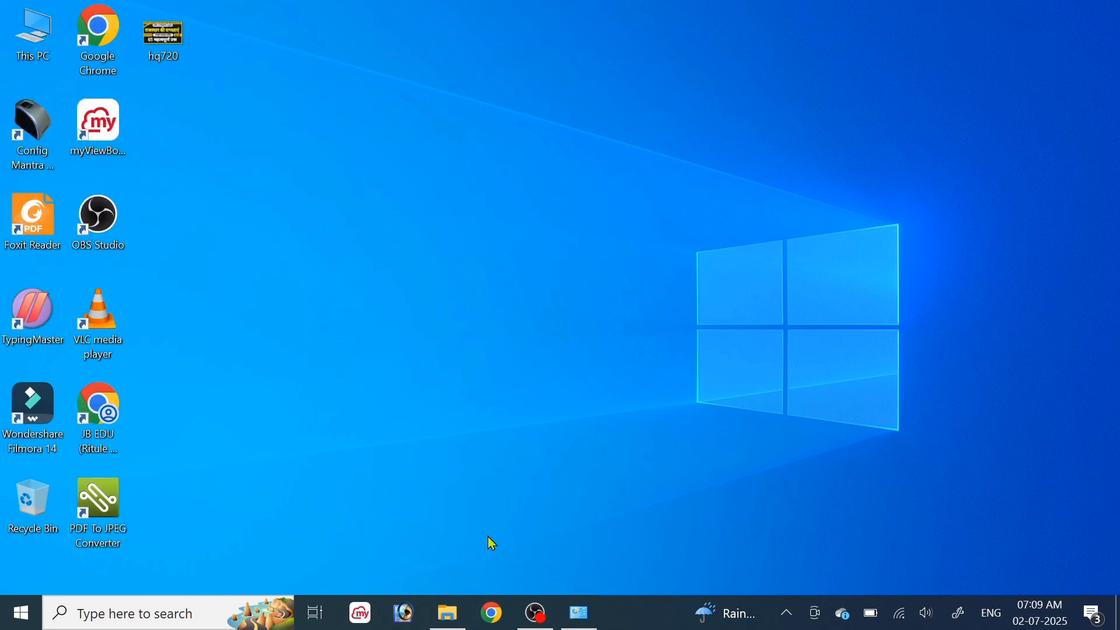
pyautogui.press('super')
pyautogui.write('ser')
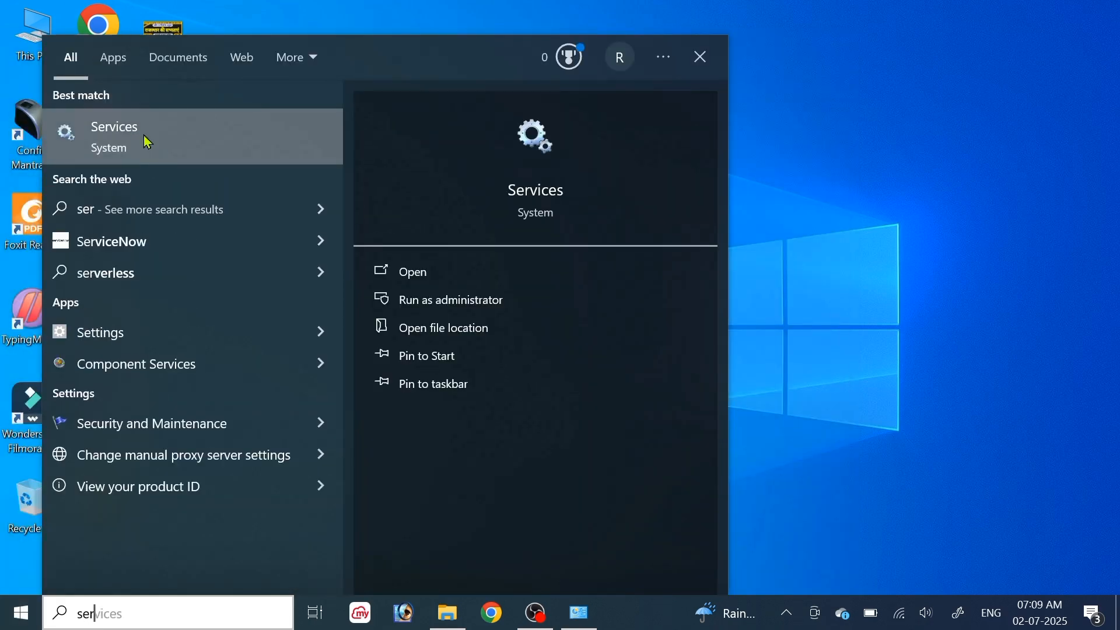
pyautogui.click(148, 141)
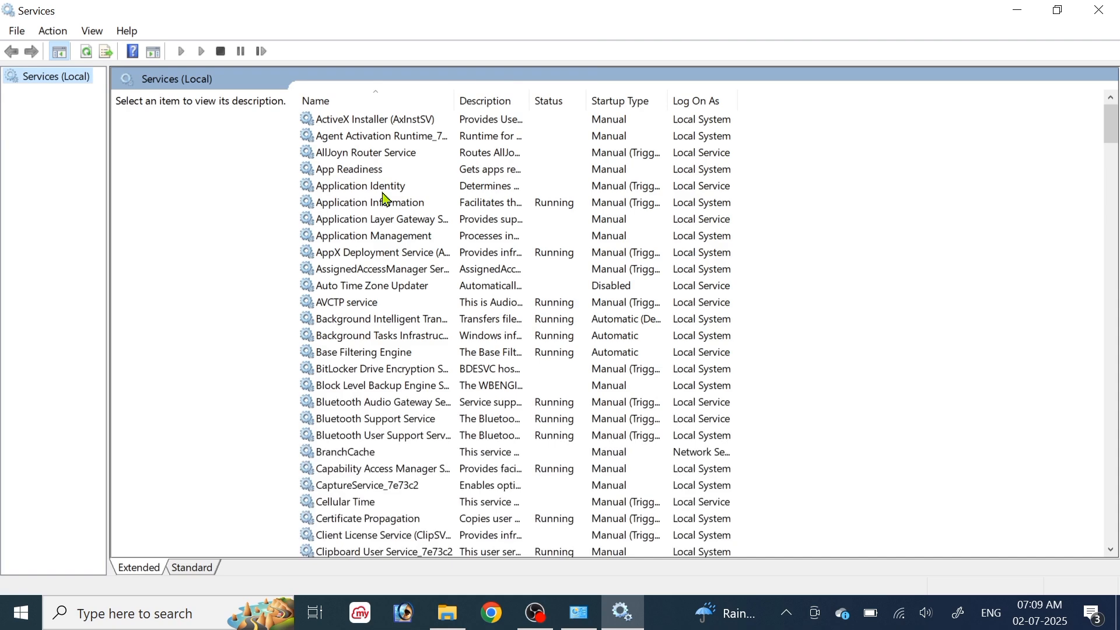
# - Locate the MFS100 Client Service and Mantra AVDM entries among the services and restart Mantra AVDM
pyautogui.click(382, 187)
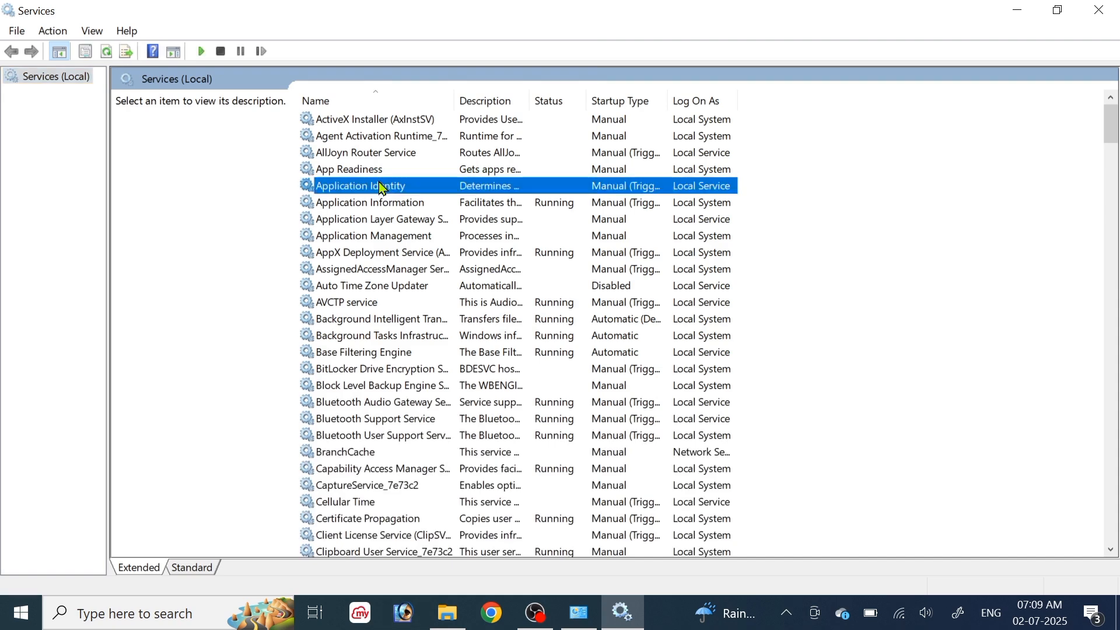
pyautogui.press('m')
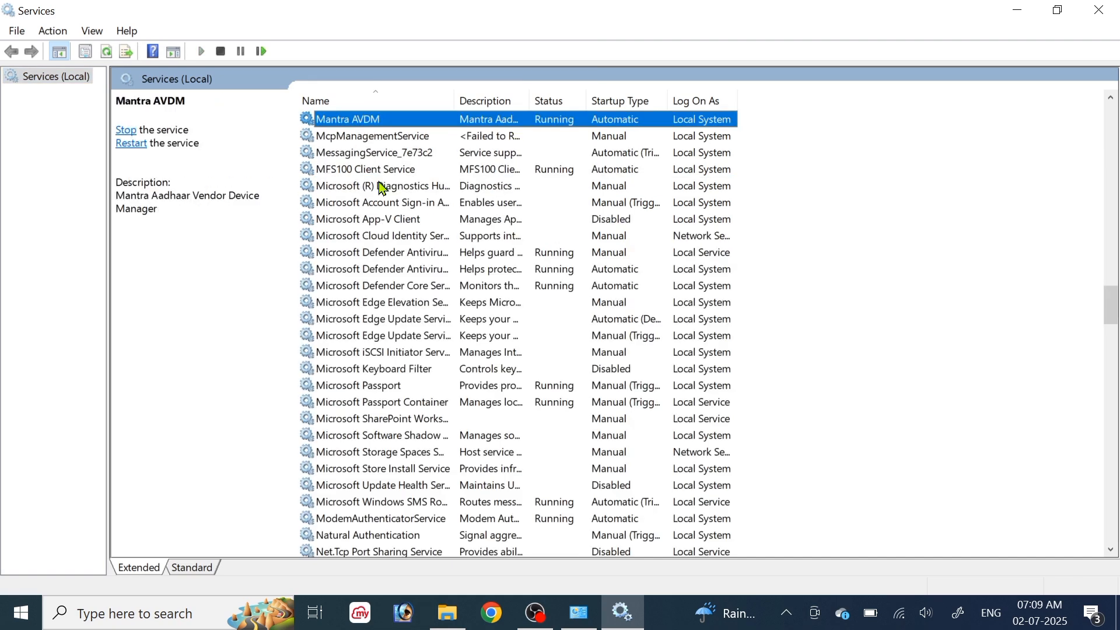
pyautogui.click(364, 171)
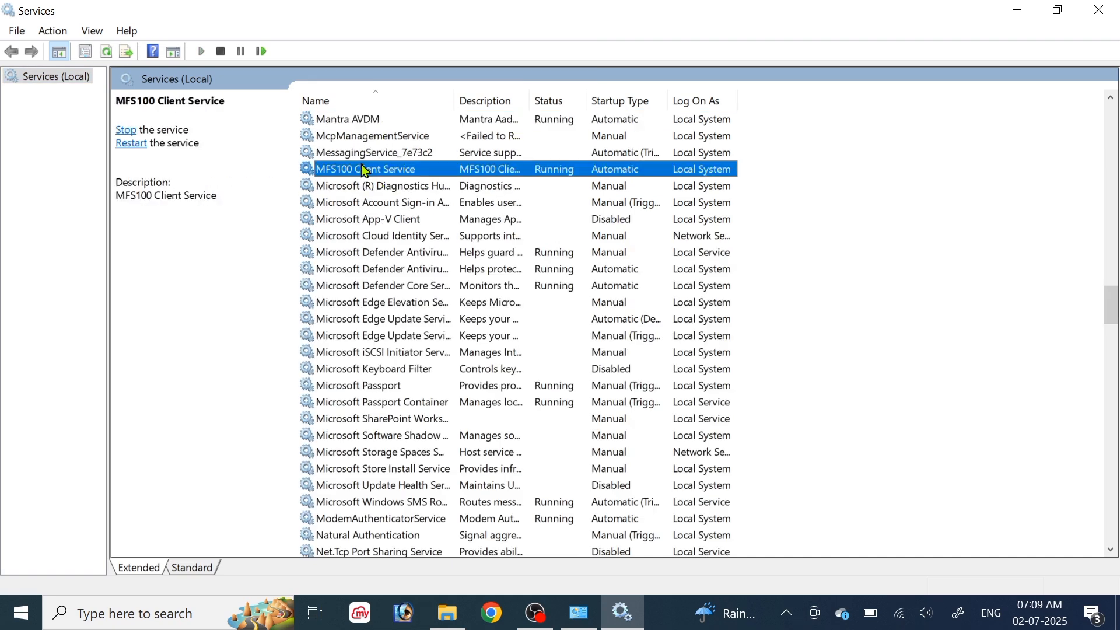
pyautogui.click(343, 121)
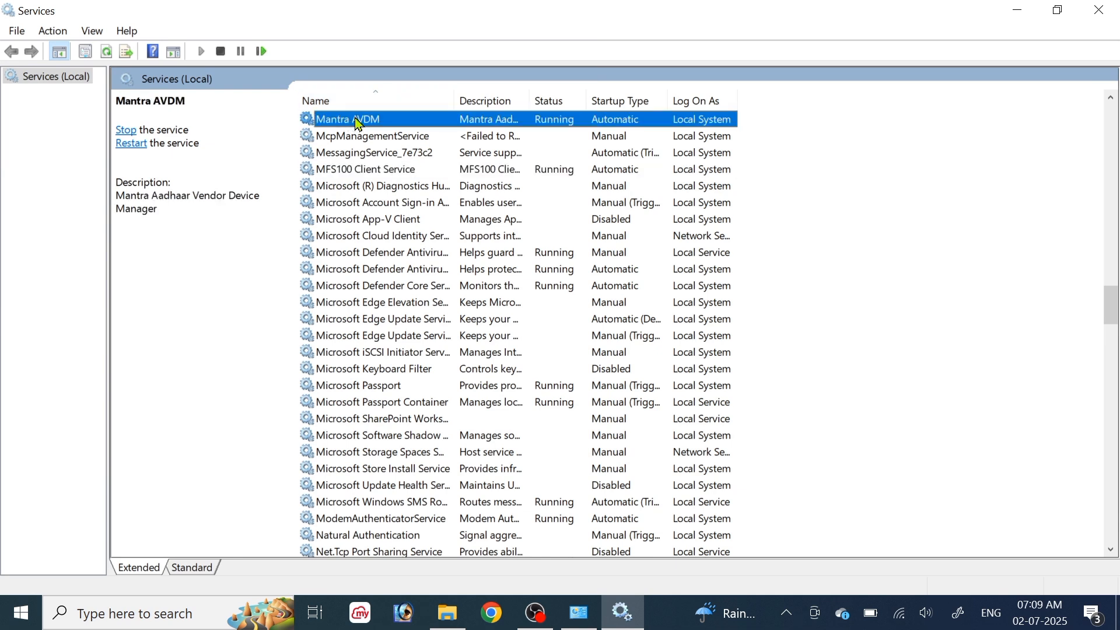
pyautogui.click(131, 144)
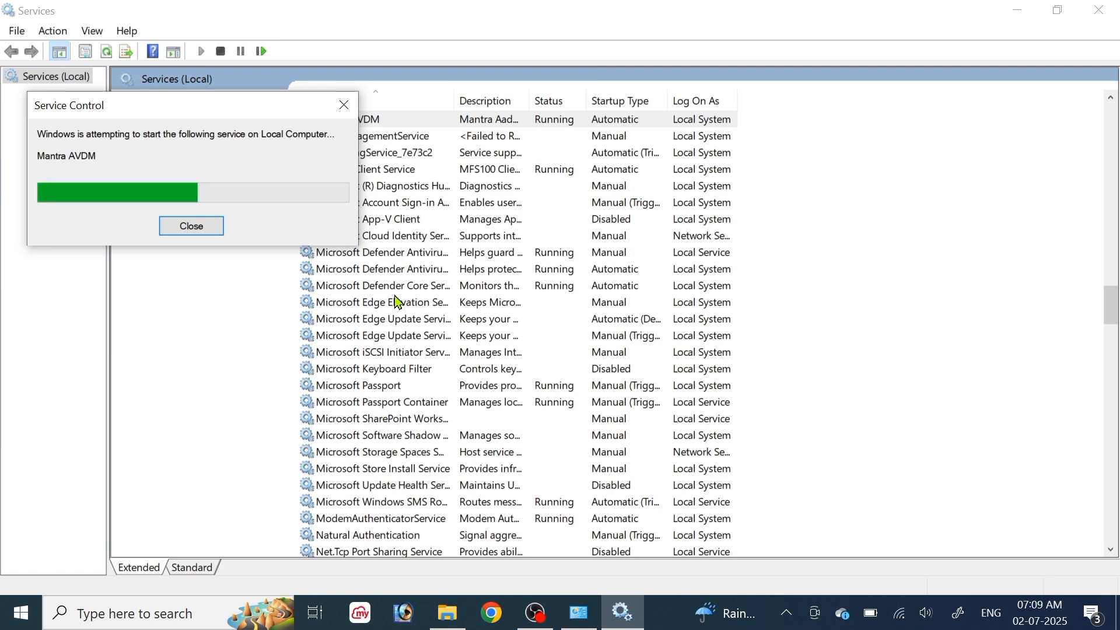
pyautogui.moveTo(220, 105); pyautogui.dragTo(625, 210)
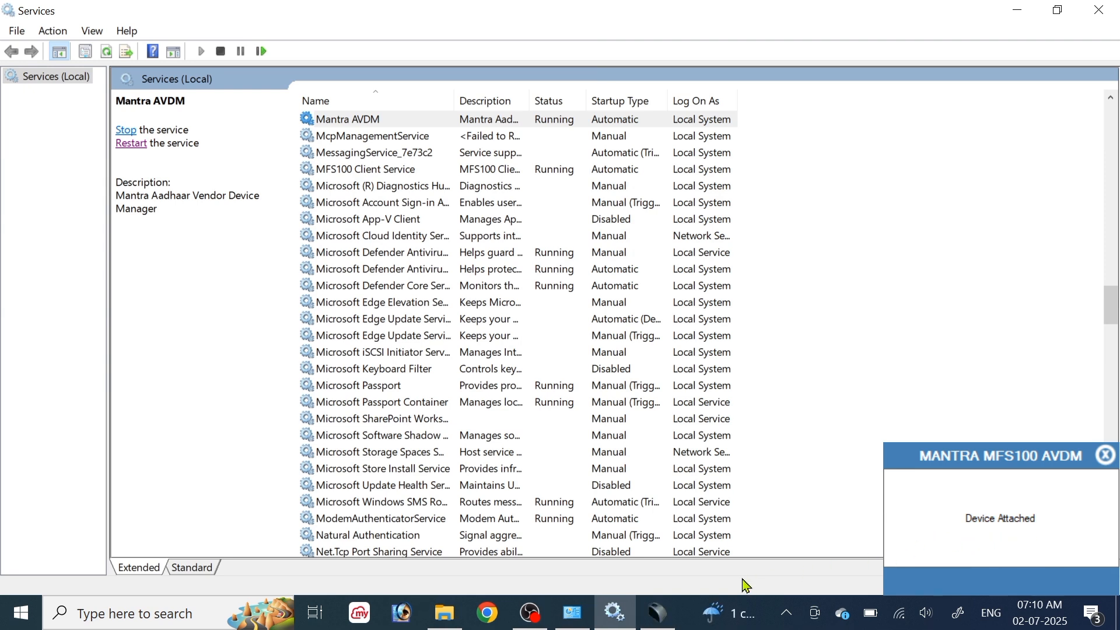
# - Switch to the MFS100 Test Application, initialize the device and capture a fingerprint, dismissing the resulting message
pyautogui.moveTo(657, 625)
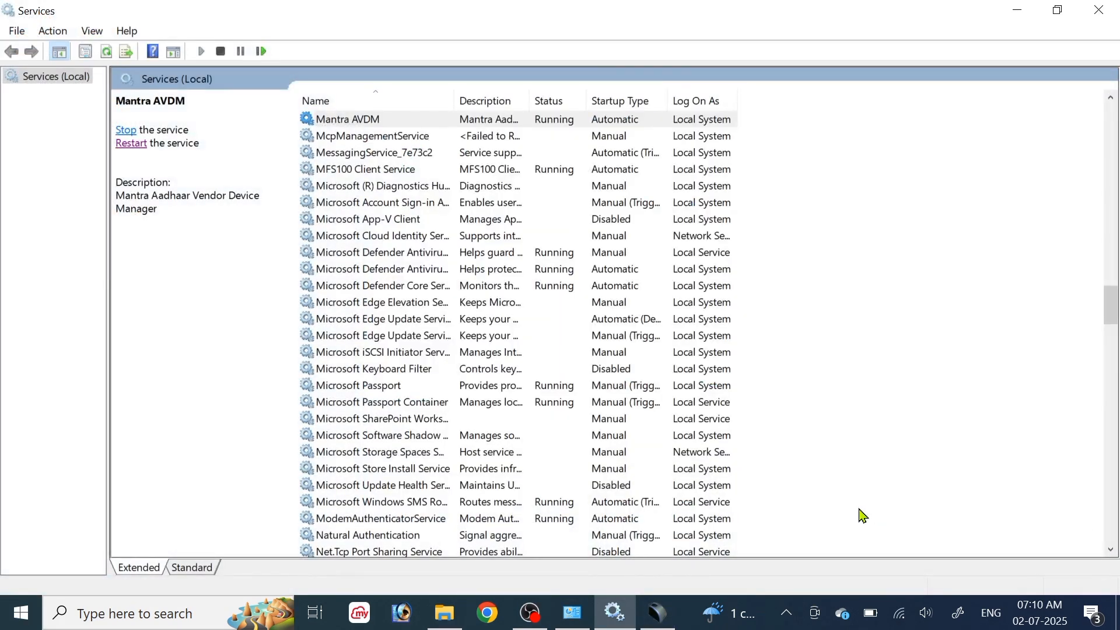
pyautogui.click(658, 626)
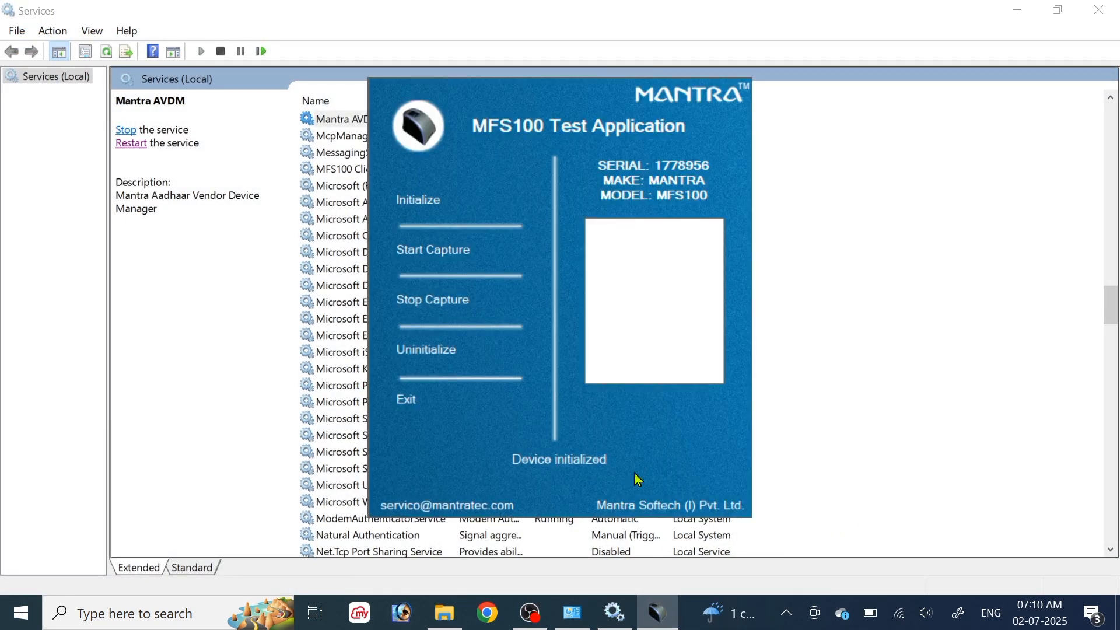
pyautogui.click(420, 207)
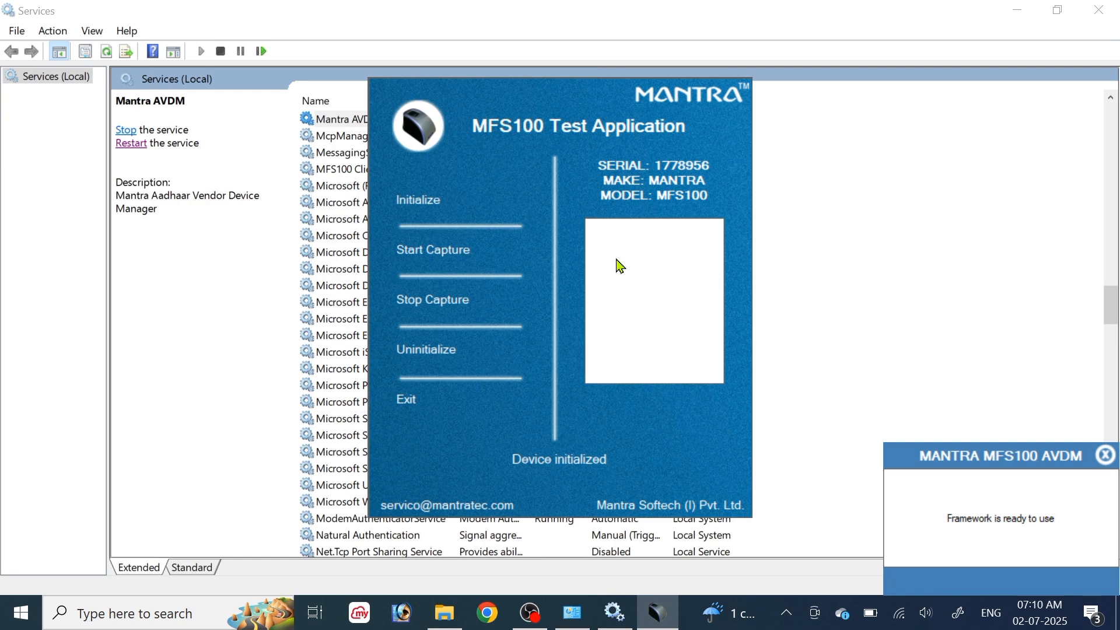
pyautogui.click(445, 264)
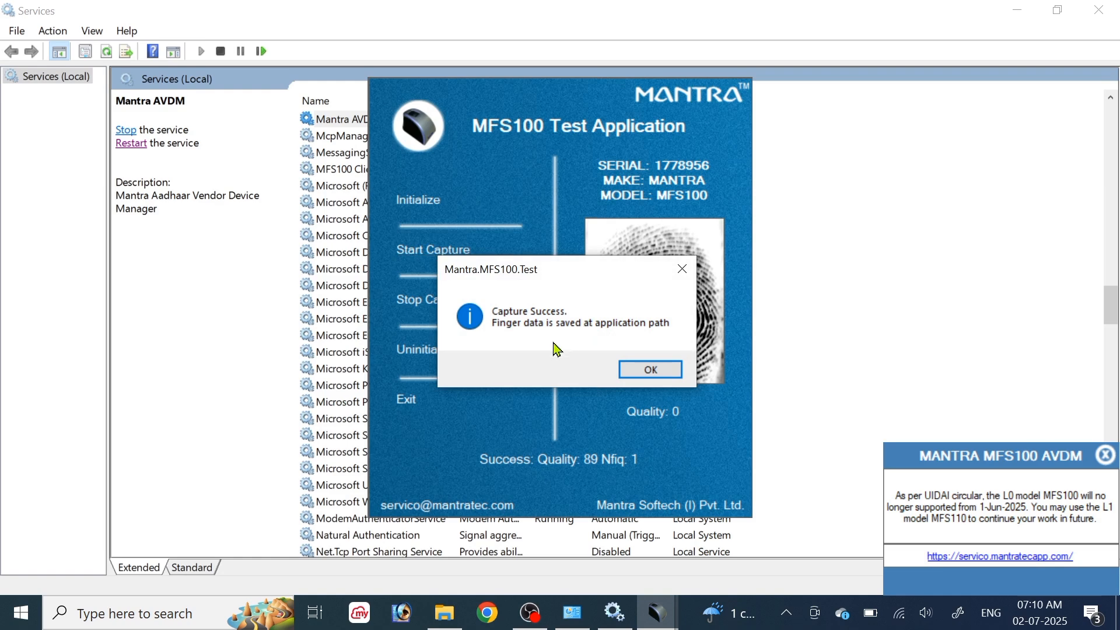
pyautogui.click(623, 372)
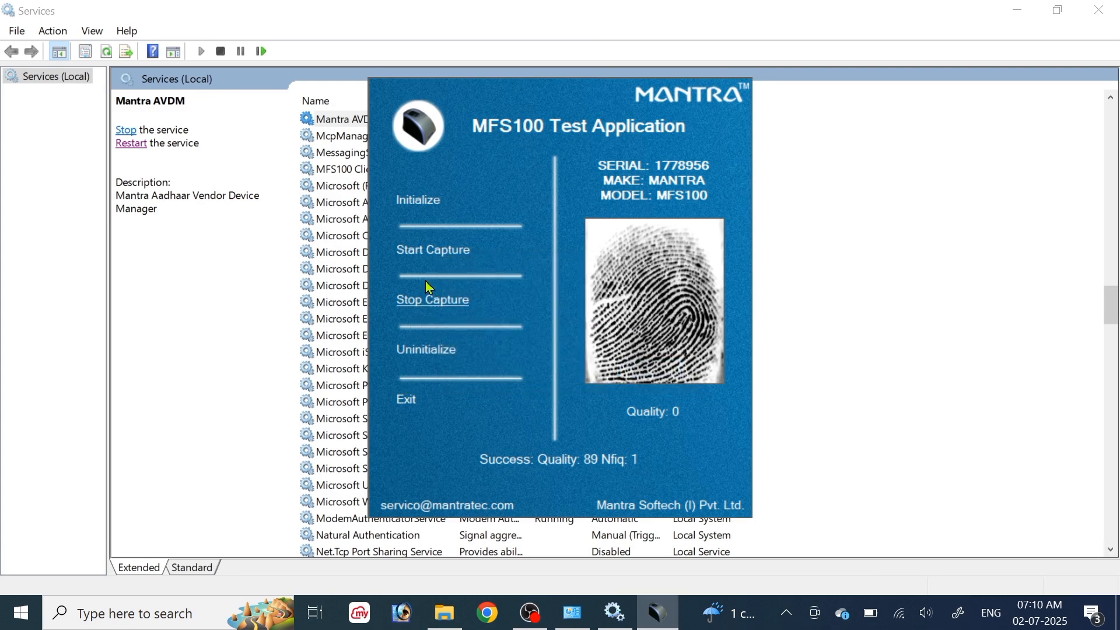
# - Capture a second fingerprint with the scanner and exit the MFS100 Test Application
pyautogui.click(430, 255)
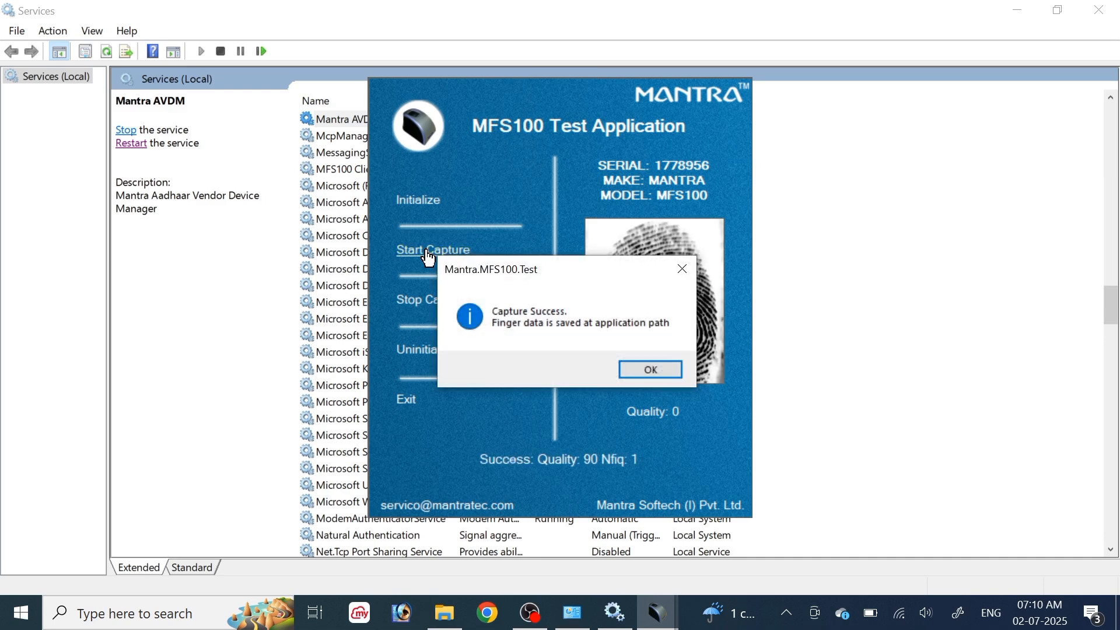
pyautogui.click(639, 372)
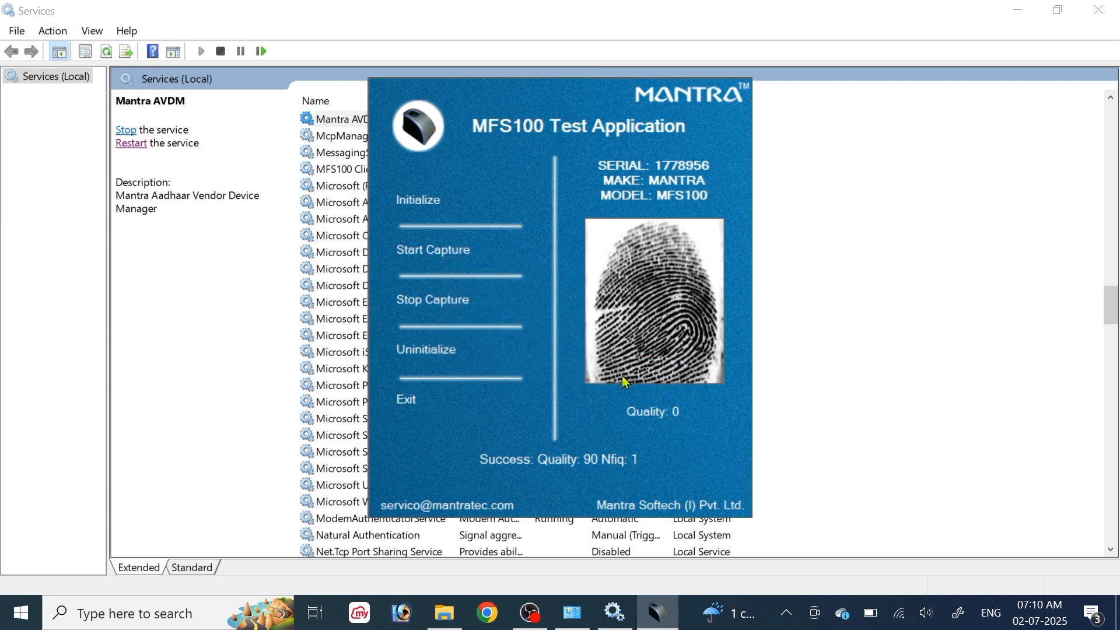
pyautogui.click(409, 402)
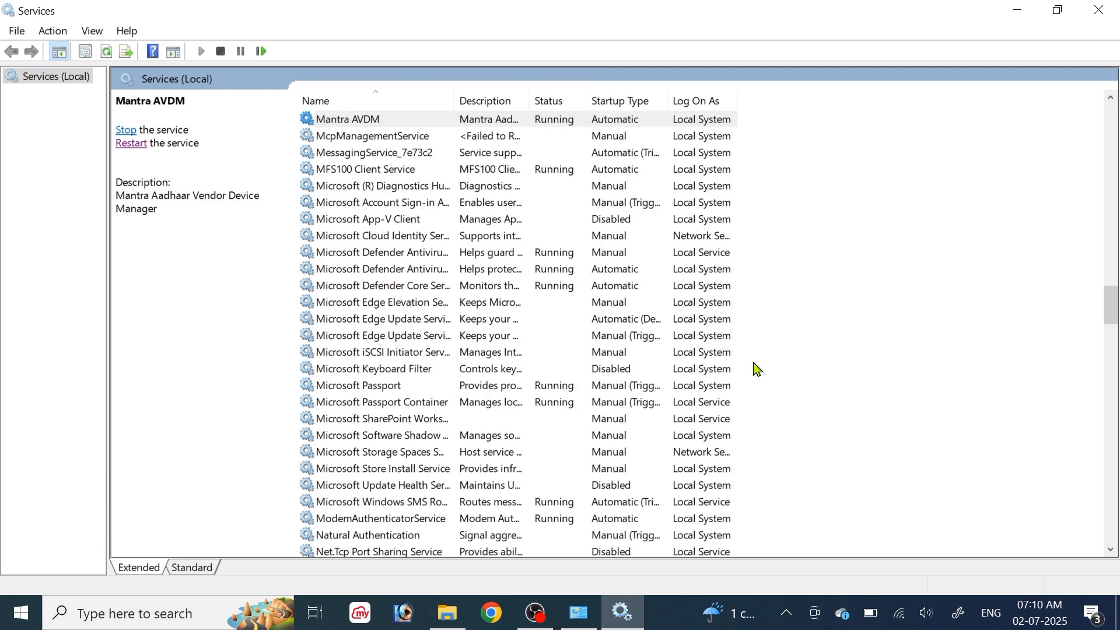
# - Close the Services console and refresh the desktop
pyautogui.click(1099, 10)
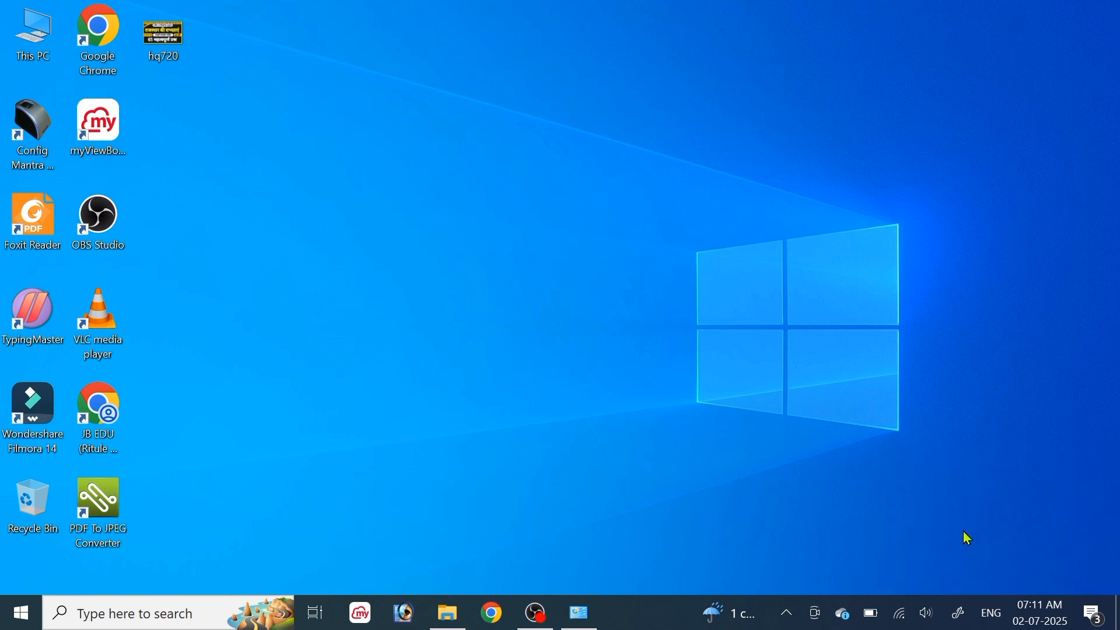
pyautogui.rightClick(469, 223)
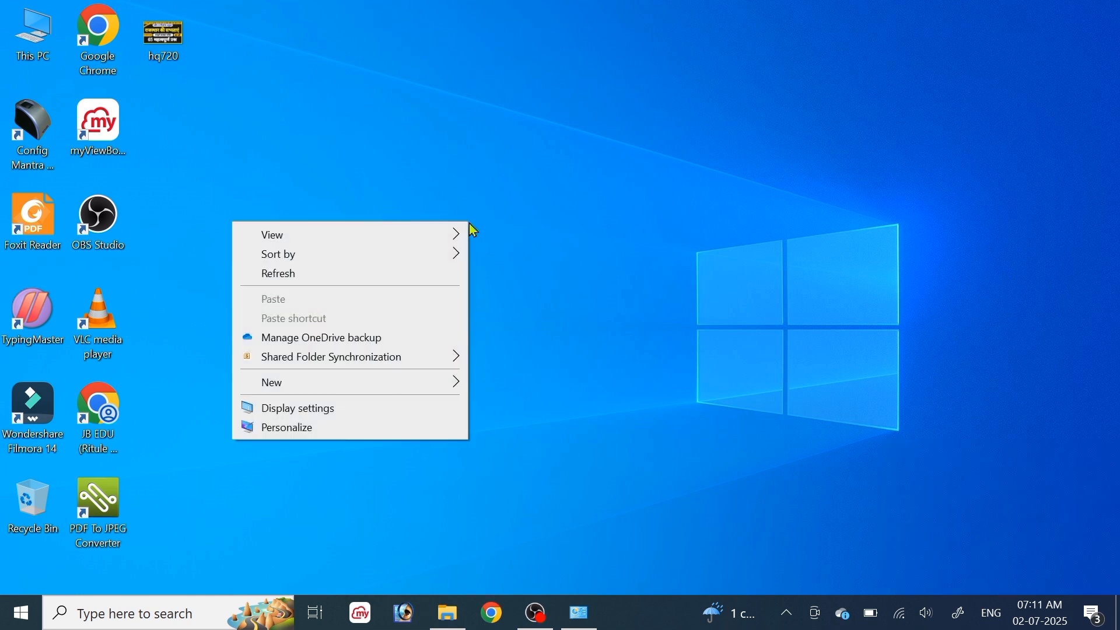
pyautogui.click(401, 272)
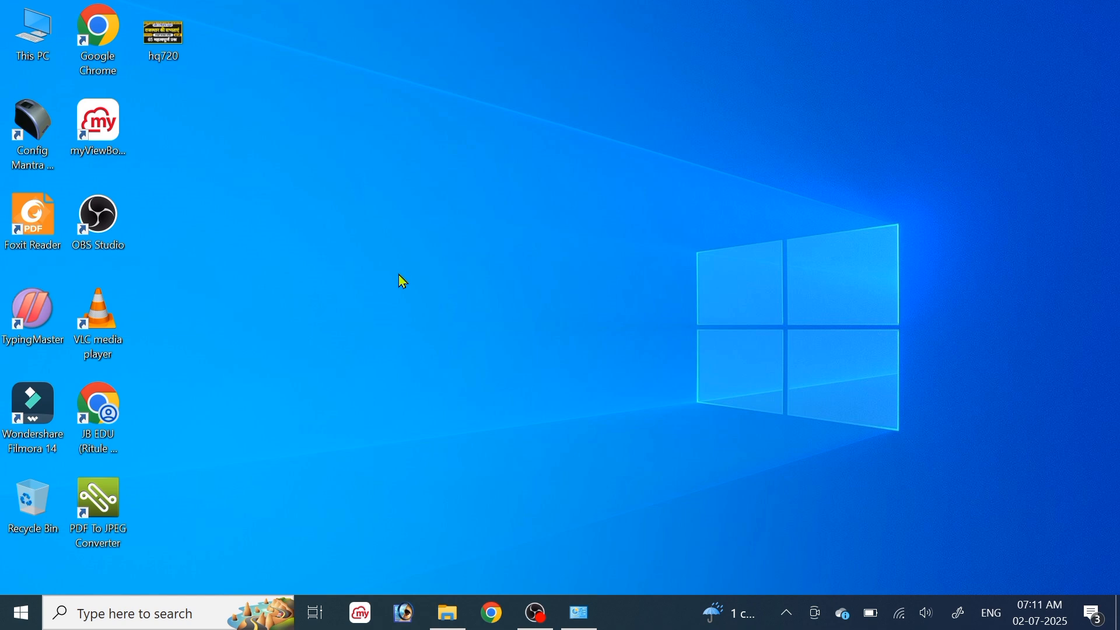